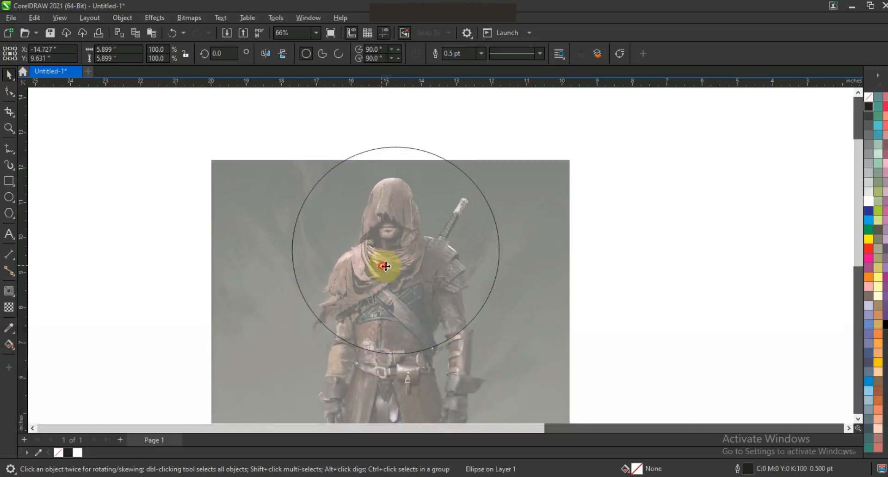
Duplicate the circle twice so that three circles overlap, and create a shield shape from their central overlap with Smart Fill.
{"action": "right_click", "coordinate": [469, 271]}
{"action": "left_click_drag", "start_coordinate": [545, 247], "coordinate": [504, 317]}
{"action": "left_click_drag", "start_coordinate": [9, 346], "coordinate": [40, 361]}
{"action": "left_click", "coordinate": [38, 359]}
{"action": "left_click", "coordinate": [439, 305]}
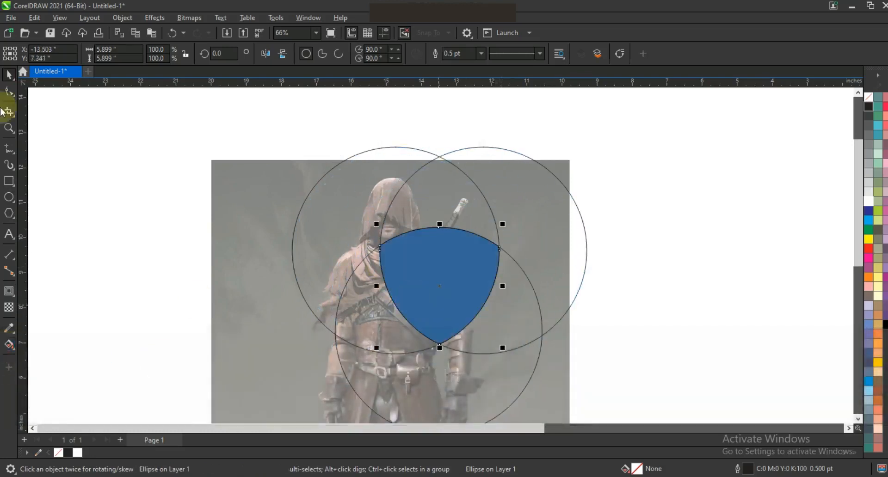
Delete the three construction circles and remove the fill from the remaining shield shape.
{"action": "left_click", "coordinate": [9, 75]}
{"action": "left_click", "coordinate": [451, 153]}
{"action": "key", "text": "Delete"}
{"action": "left_click", "coordinate": [481, 192]}
{"action": "key", "text": "Delete"}
{"action": "left_click", "coordinate": [468, 231]}
{"action": "key", "text": "Delete"}
{"action": "left_click", "coordinate": [467, 279]}
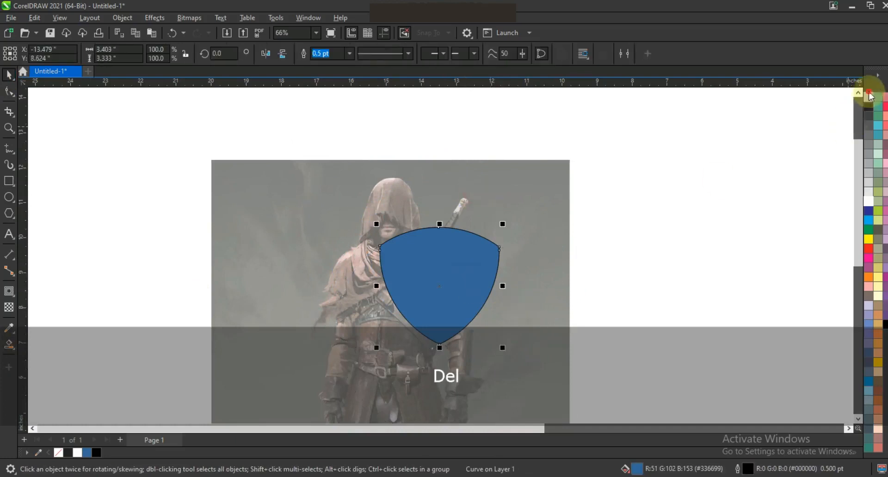
{"action": "left_click", "coordinate": [869, 97]}
Enlarge the shield shape, tilt it slightly and position it over the character's torso and hood.
{"action": "left_click", "coordinate": [487, 264]}
{"action": "left_click_drag", "start_coordinate": [505, 287], "coordinate": [503, 269]}
{"action": "left_click", "coordinate": [501, 229]}
{"action": "left_click_drag", "start_coordinate": [505, 212], "coordinate": [554, 161]}
{"action": "left_click_drag", "start_coordinate": [530, 292], "coordinate": [485, 317]}
{"action": "left_click_drag", "start_coordinate": [506, 197], "coordinate": [491, 206]}
{"action": "left_click", "coordinate": [660, 263]}
Add an inward contour to the shield so that it has a second, parallel outline inside.
{"action": "left_click", "coordinate": [484, 245]}
{"action": "left_click", "coordinate": [9, 292]}
{"action": "left_click_drag", "start_coordinate": [396, 206], "coordinate": [397, 213]}
{"action": "left_click", "coordinate": [9, 75]}
{"action": "left_click", "coordinate": [124, 19]}
{"action": "left_click", "coordinate": [147, 276]}
{"action": "left_click", "coordinate": [182, 220]}
Trace the hood with straight Pen segments from the right shoulder over its peak down to the left shoulder.
{"action": "scroll", "coordinate": [383, 198], "scroll_direction": "up", "scroll_amount": 3}
{"action": "left_click", "coordinate": [9, 127]}
{"action": "left_click", "coordinate": [10, 148]}
{"action": "left_click", "coordinate": [28, 188]}
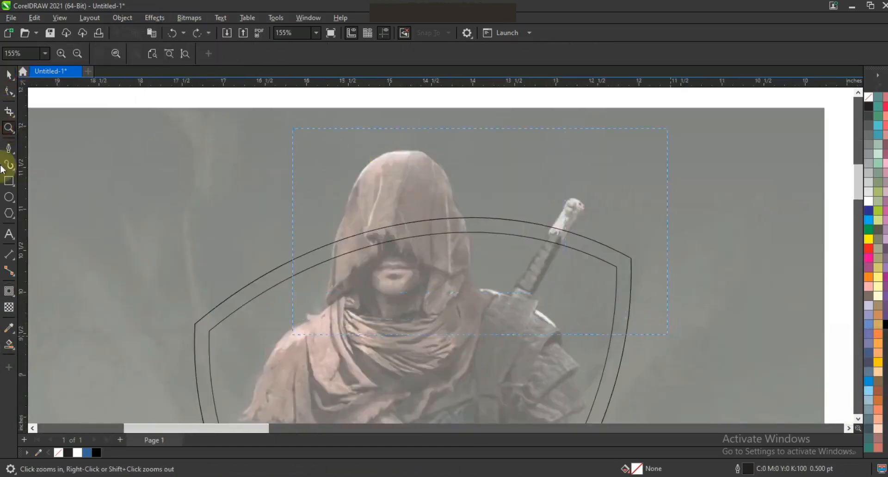
{"action": "left_click", "coordinate": [437, 347]}
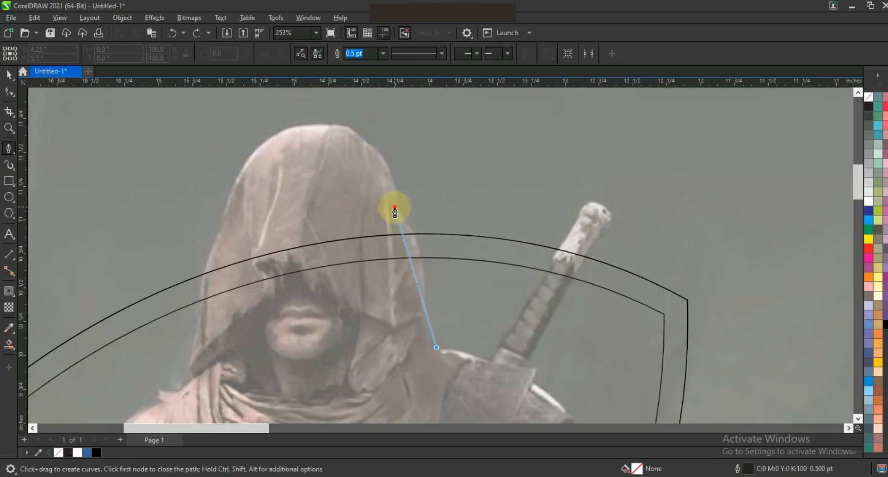
{"action": "left_click", "coordinate": [395, 208]}
{"action": "left_click", "coordinate": [307, 126]}
{"action": "left_click", "coordinate": [229, 214]}
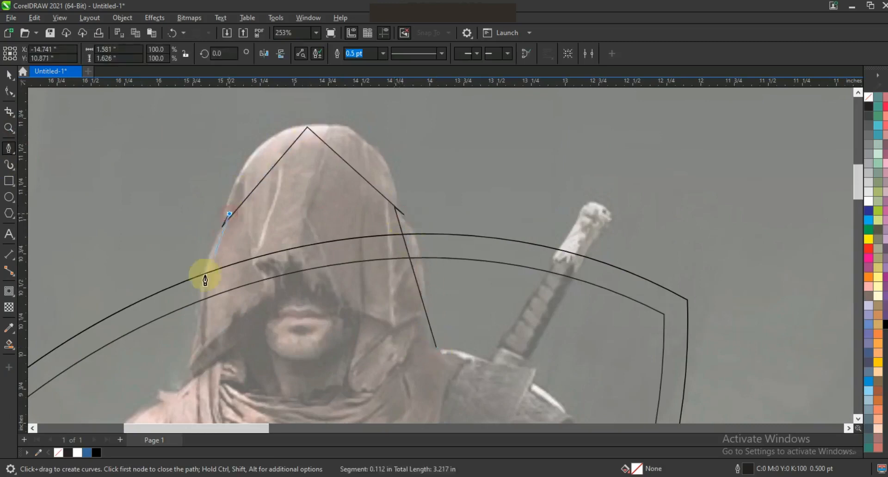
{"action": "left_click", "coordinate": [183, 387]}
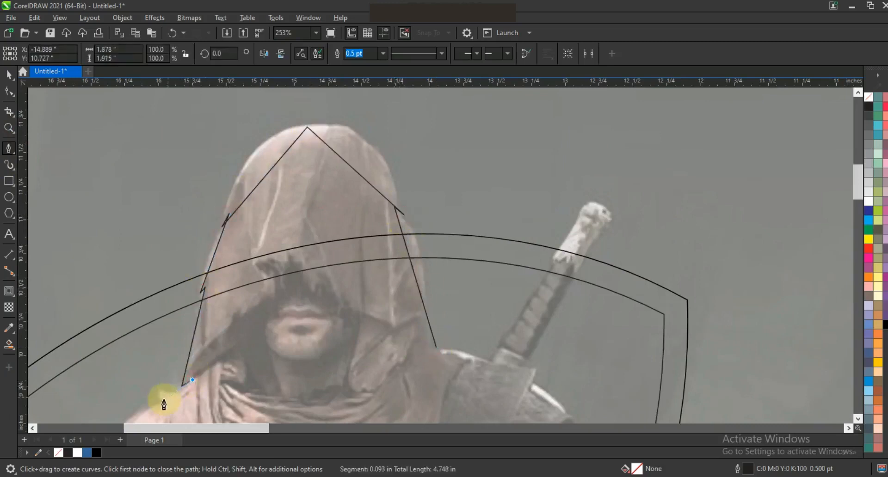
Continue the Pen outline down the left cloak edge and arm to a point below the belt, then up to the right arm.
{"action": "key", "text": "F3"}
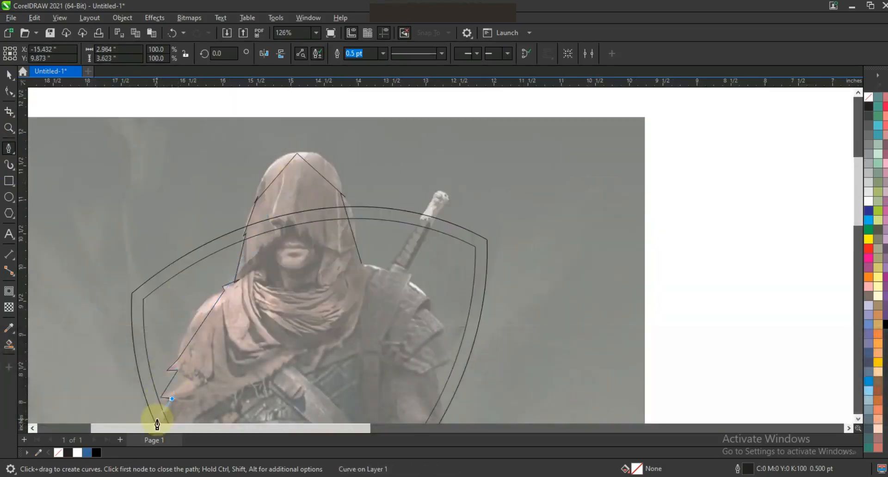
{"action": "key", "text": "F3"}
{"action": "left_click", "coordinate": [219, 287]}
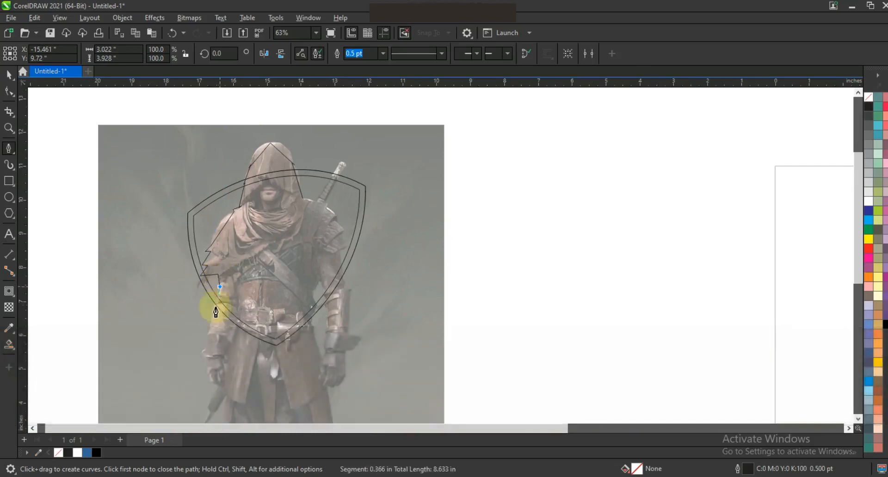
{"action": "left_click", "coordinate": [275, 375]}
{"action": "left_click", "coordinate": [345, 284]}
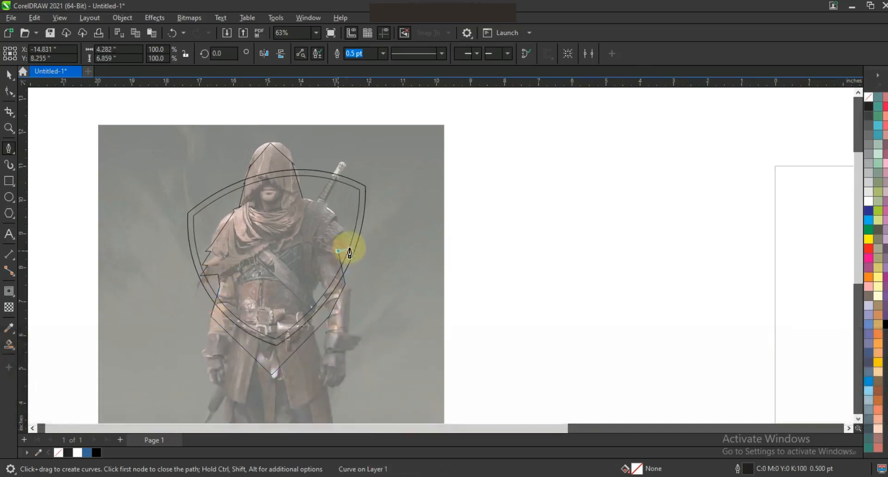
Trace the jagged right sleeve and shoulder armor, closing the figure's outline at the base of the hood.
{"action": "key", "text": "space"}
{"action": "left_click", "coordinate": [8, 128]}
{"action": "left_click_drag", "start_coordinate": [311, 178], "coordinate": [389, 288]}
{"action": "left_click", "coordinate": [9, 149]}
{"action": "key", "text": "space"}
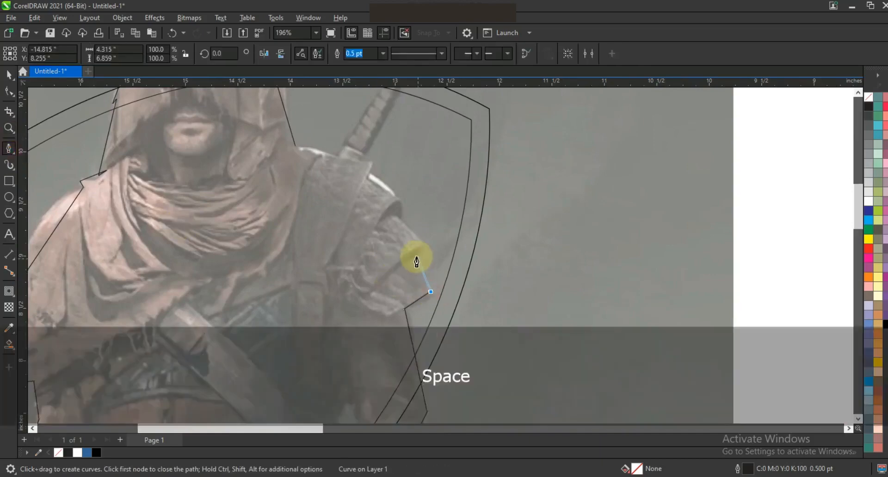
{"action": "left_click", "coordinate": [401, 218]}
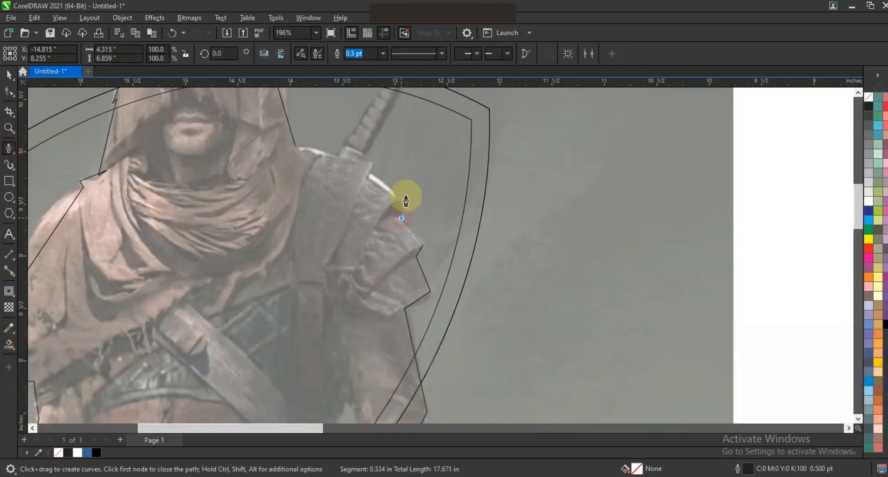
{"action": "left_click", "coordinate": [373, 163]}
{"action": "left_click", "coordinate": [296, 150]}
Set the traced figure's outline width to 1.5 pt.
{"action": "key", "text": "F3"}
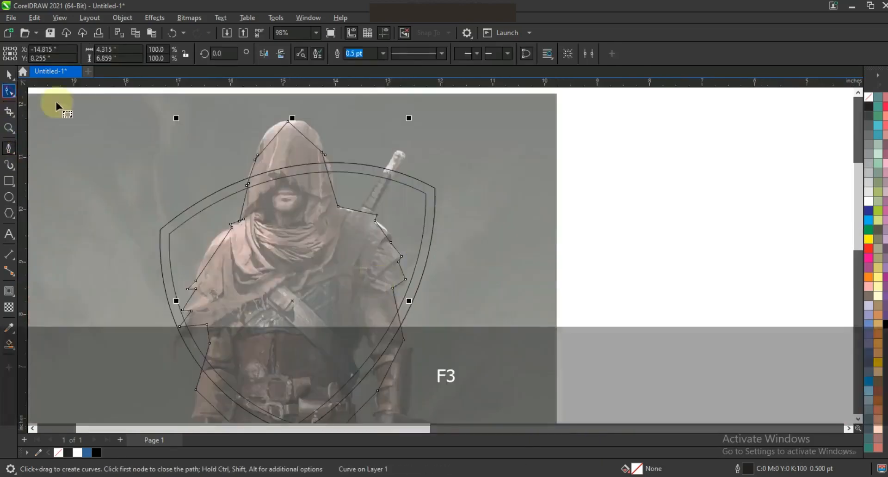
{"action": "left_click", "coordinate": [8, 93]}
{"action": "left_click", "coordinate": [9, 75]}
{"action": "left_click", "coordinate": [348, 54]}
{"action": "left_click", "coordinate": [329, 108]}
Convert the figure outline's segments to curves and bend those around the hood to match the reference.
{"action": "key", "text": "F10"}
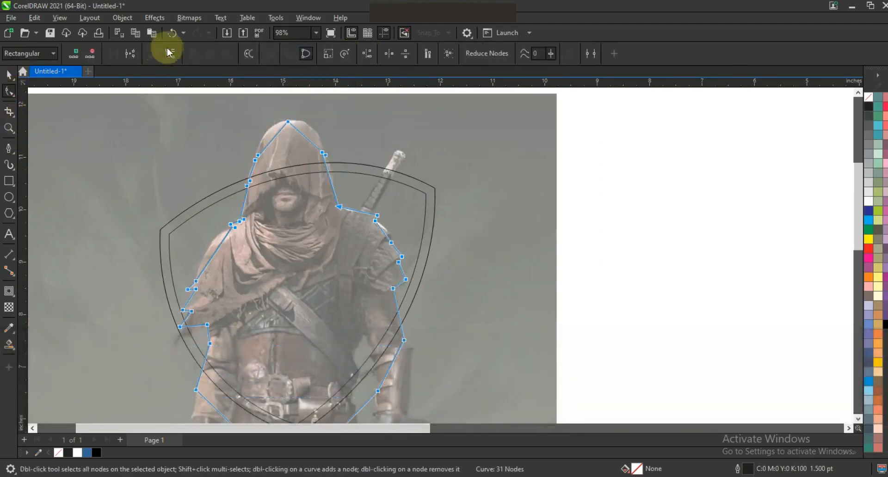
{"action": "left_click", "coordinate": [9, 128]}
{"action": "left_click", "coordinate": [327, 189]}
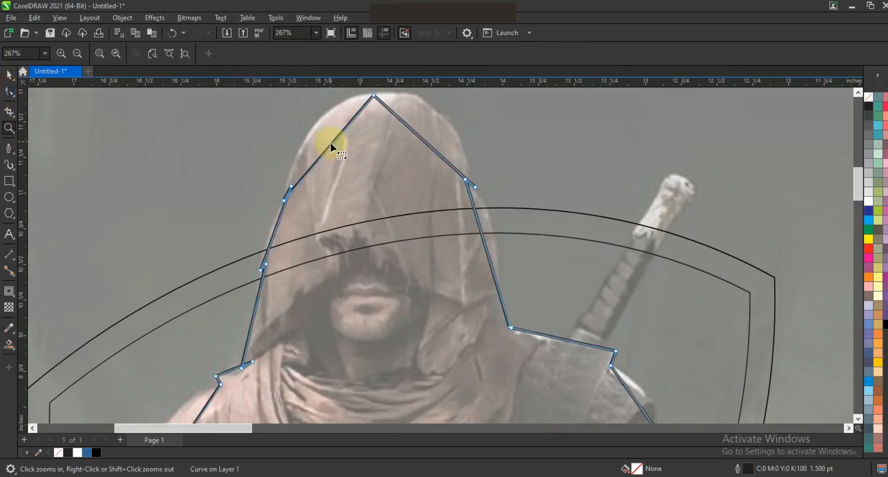
{"action": "key", "text": "F10"}
{"action": "left_click_drag", "start_coordinate": [330, 140], "coordinate": [313, 129]}
{"action": "left_click_drag", "start_coordinate": [427, 119], "coordinate": [433, 111]}
{"action": "left_click_drag", "start_coordinate": [478, 220], "coordinate": [489, 218]}
{"action": "left_click_drag", "start_coordinate": [271, 242], "coordinate": [269, 239]}
{"action": "left_click_drag", "start_coordinate": [254, 314], "coordinate": [252, 313]}
Bend the outline segments along the right shoulder, the left shoulder and the lower edge of the left sleeve.
{"action": "left_click_drag", "start_coordinate": [634, 398], "coordinate": [640, 395]}
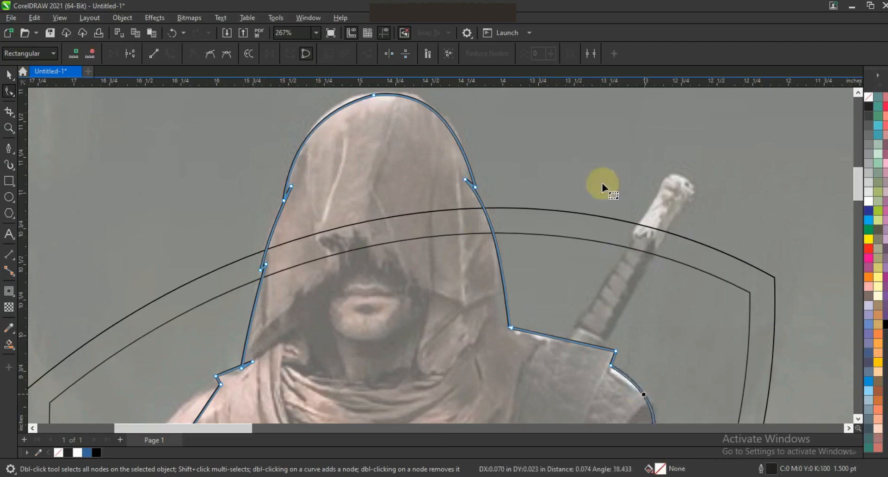
{"action": "key", "text": "shift+F2"}
{"action": "left_click_drag", "start_coordinate": [370, 214], "coordinate": [365, 212]}
{"action": "left_click", "coordinate": [355, 275]}
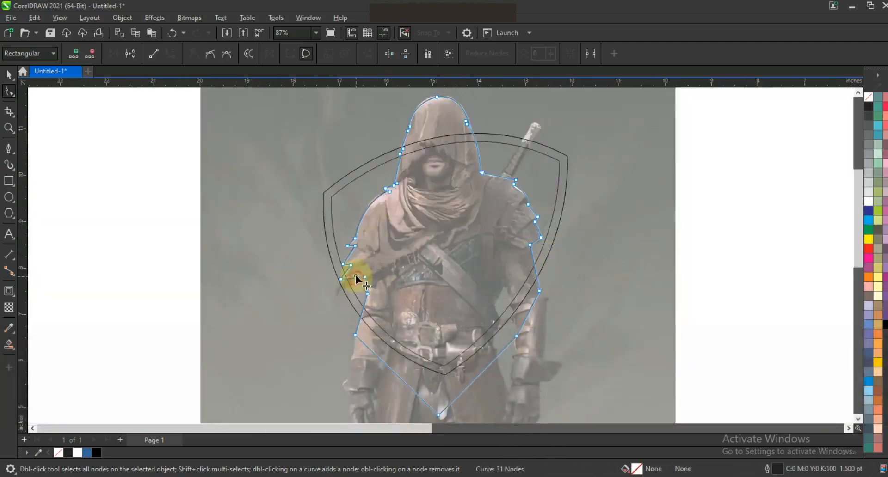
Draw a small closed, jagged notch shape with the Pen tool over the gap beside the right elbow.
{"action": "left_click", "coordinate": [10, 149]}
{"action": "left_click", "coordinate": [504, 286]}
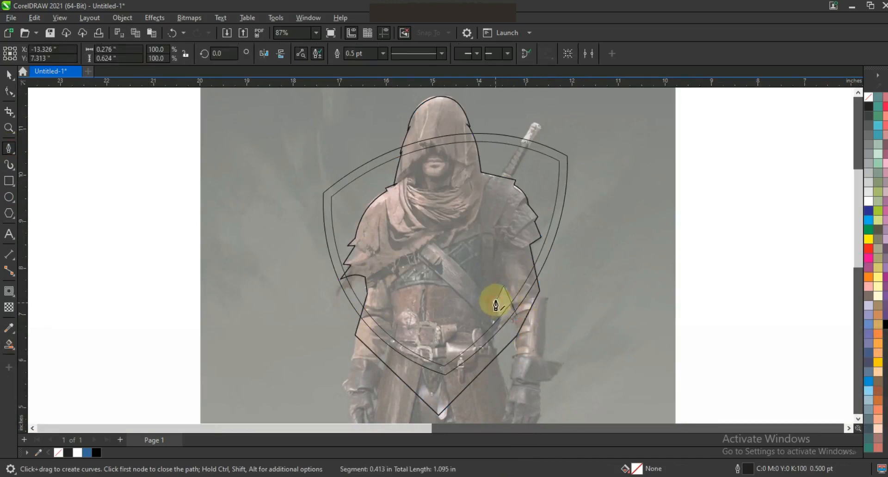
{"action": "left_click", "coordinate": [495, 303]}
{"action": "left_click", "coordinate": [491, 298]}
{"action": "left_click", "coordinate": [507, 332]}
{"action": "double_click", "coordinate": [514, 319]}
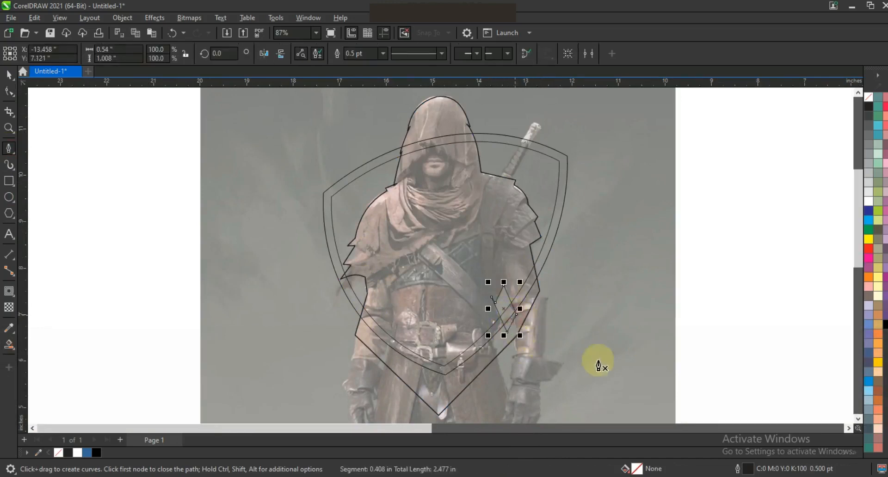
Smart Fill the body and hood regions inside the figure outline and shield, and merge the pieces into one silhouette.
{"action": "left_click", "coordinate": [8, 345]}
{"action": "left_click", "coordinate": [512, 258]}
{"action": "left_click", "coordinate": [445, 126]}
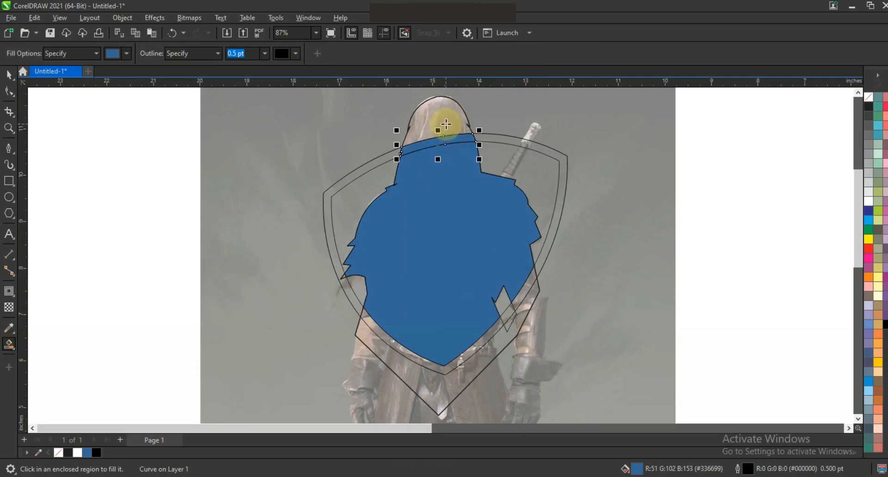
{"action": "key", "text": "space"}
{"action": "left_click", "coordinate": [462, 140], "text": "shift"}
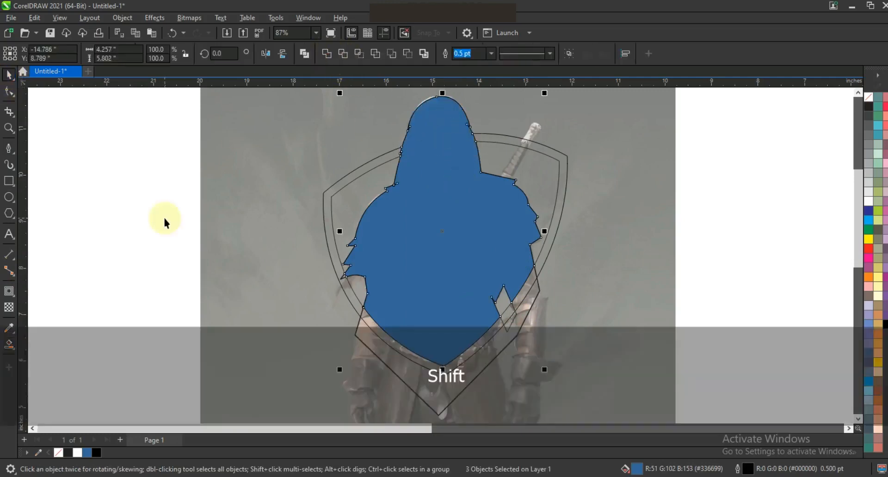
{"action": "left_click", "coordinate": [165, 219]}
Delete the leftover notch shape and remove the fill from the merged silhouette.
{"action": "left_click", "coordinate": [509, 330]}
{"action": "key", "text": "Delete"}
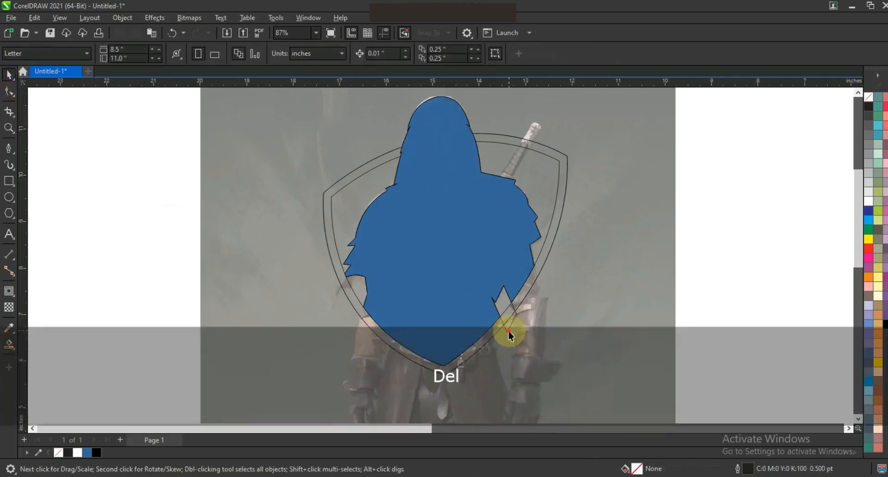
{"action": "left_click", "coordinate": [523, 248]}
{"action": "left_click", "coordinate": [868, 97]}
{"action": "key", "text": "Escape"}
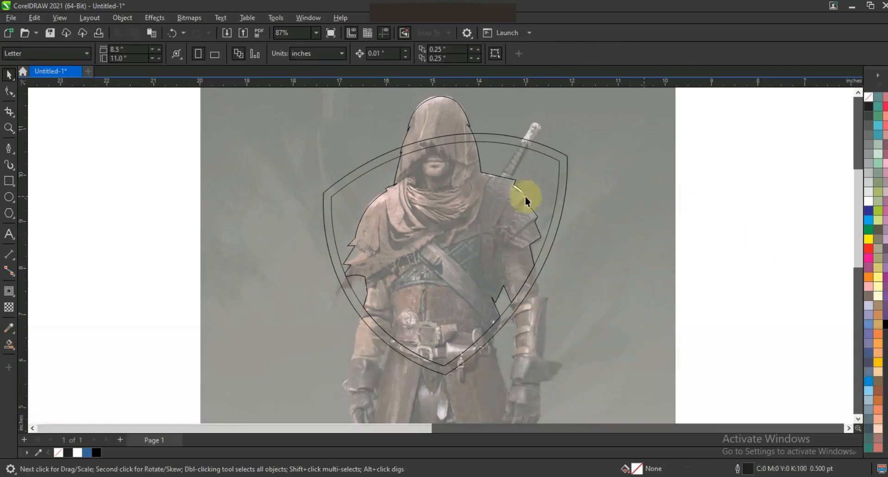
Start a Pen outline of the scarf's shadow along its upper edge below the chin, from the left side to the right.
{"action": "scroll", "coordinate": [481, 208], "scroll_direction": "down", "scroll_amount": 2}
{"action": "left_click", "coordinate": [20, 130]}
{"action": "scroll", "coordinate": [456, 199], "scroll_direction": "up", "scroll_amount": 5}
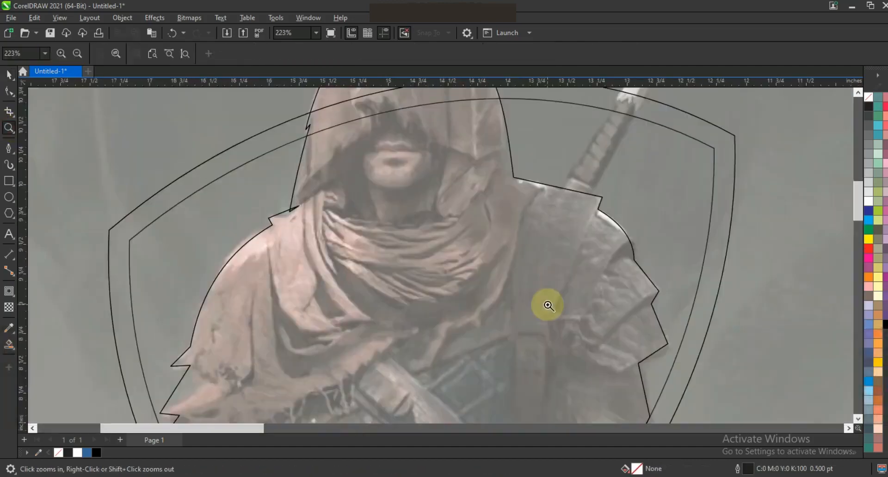
{"action": "left_click_drag", "start_coordinate": [266, 150], "coordinate": [569, 333]}
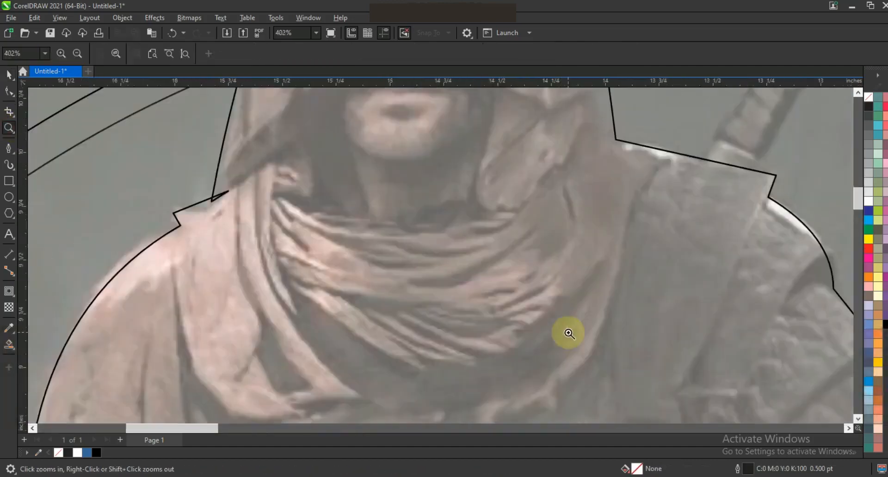
{"action": "left_click", "coordinate": [8, 148]}
{"action": "left_click", "coordinate": [282, 200]}
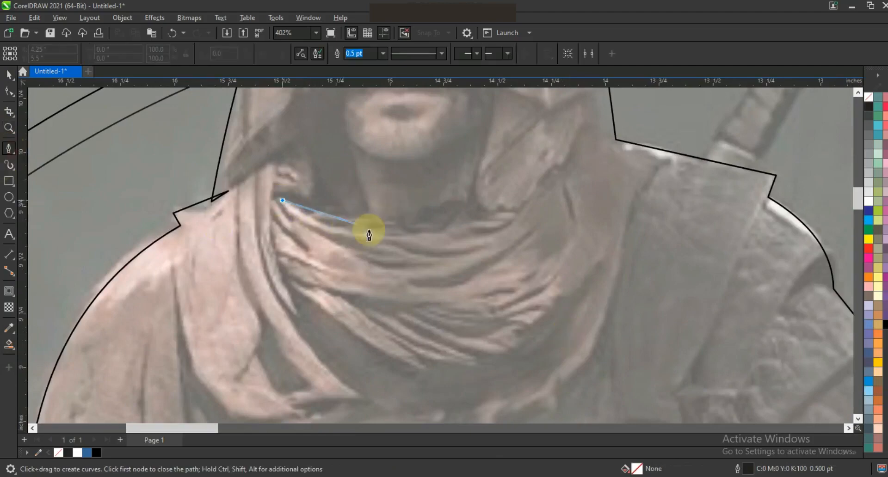
{"action": "left_click", "coordinate": [343, 228]}
{"action": "left_click", "coordinate": [390, 236]}
{"action": "left_click", "coordinate": [472, 238]}
{"action": "left_click", "coordinate": [440, 233]}
{"action": "left_click", "coordinate": [534, 211]}
Extend the scarf shadow outline with zigzag points down the folds on the right side.
{"action": "left_click", "coordinate": [402, 246]}
{"action": "left_click", "coordinate": [454, 259]}
{"action": "left_click", "coordinate": [360, 260]}
{"action": "left_click", "coordinate": [530, 225]}
{"action": "left_click", "coordinate": [410, 282]}
{"action": "left_click", "coordinate": [536, 239]}
{"action": "left_click", "coordinate": [484, 279]}
{"action": "left_click", "coordinate": [538, 271]}
{"action": "left_click", "coordinate": [477, 296]}
{"action": "left_click", "coordinate": [540, 288]}
{"action": "left_click", "coordinate": [449, 303]}
{"action": "left_click", "coordinate": [531, 311]}
Trace the scarf's lower pointed folds and left-hand folds, and close the shadow outline at its starting point.
{"action": "left_click", "coordinate": [350, 296]}
{"action": "left_click", "coordinate": [507, 346]}
{"action": "left_click", "coordinate": [360, 306]}
{"action": "left_click", "coordinate": [477, 357]}
{"action": "left_click", "coordinate": [367, 316]}
{"action": "left_click", "coordinate": [442, 371]}
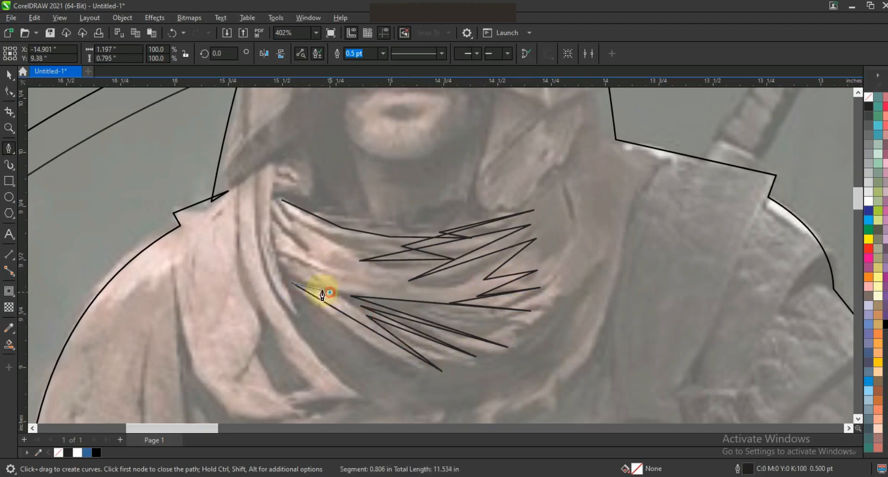
{"action": "left_click", "coordinate": [334, 273]}
{"action": "left_click", "coordinate": [276, 203]}
{"action": "left_click", "coordinate": [361, 250]}
{"action": "left_click", "coordinate": [283, 200]}
Convert the scarf shadow's segments to curves and bend them to follow the cloth folds.
{"action": "left_click", "coordinate": [9, 91]}
{"action": "left_click_drag", "start_coordinate": [166, 153], "coordinate": [619, 379]}
{"action": "left_click", "coordinate": [170, 53]}
{"action": "left_click_drag", "start_coordinate": [356, 320], "coordinate": [352, 330]}
{"action": "left_click_drag", "start_coordinate": [417, 341], "coordinate": [434, 322]}
{"action": "left_click_drag", "start_coordinate": [491, 296], "coordinate": [479, 272]}
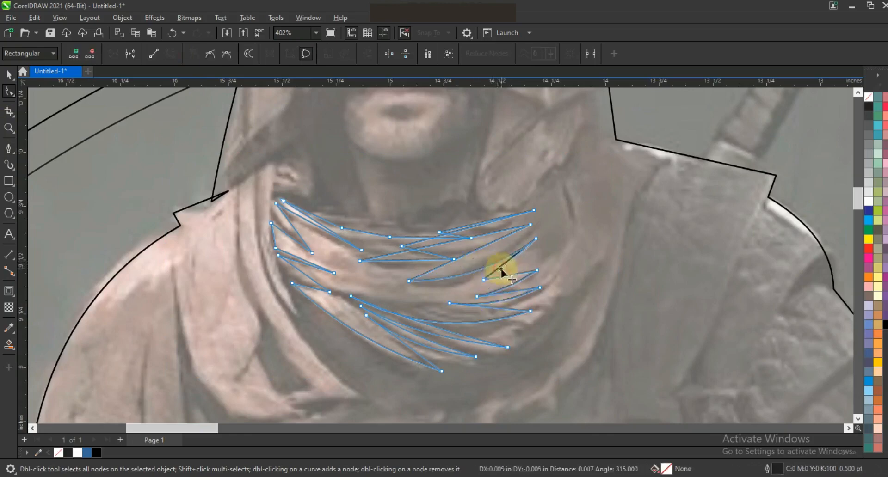
{"action": "left_click_drag", "start_coordinate": [410, 261], "coordinate": [445, 262]}
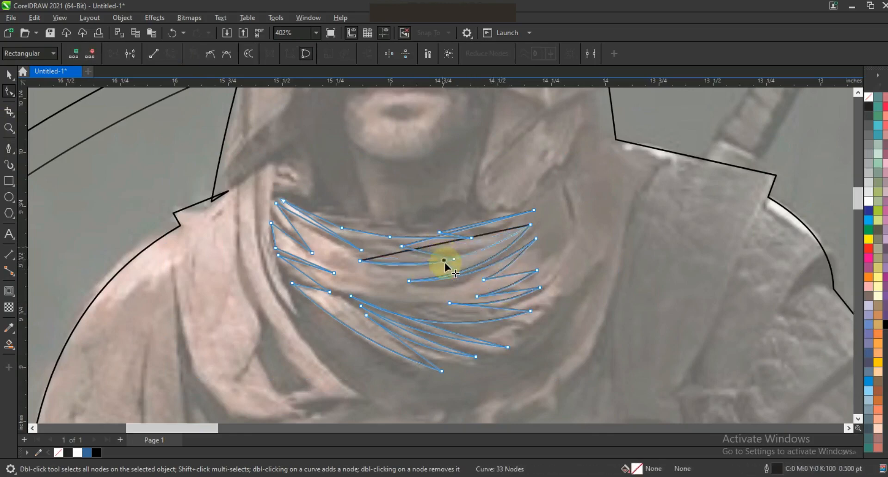
{"action": "left_click_drag", "start_coordinate": [328, 233], "coordinate": [324, 228]}
{"action": "left_click", "coordinate": [390, 237]}
{"action": "left_click", "coordinate": [291, 241]}
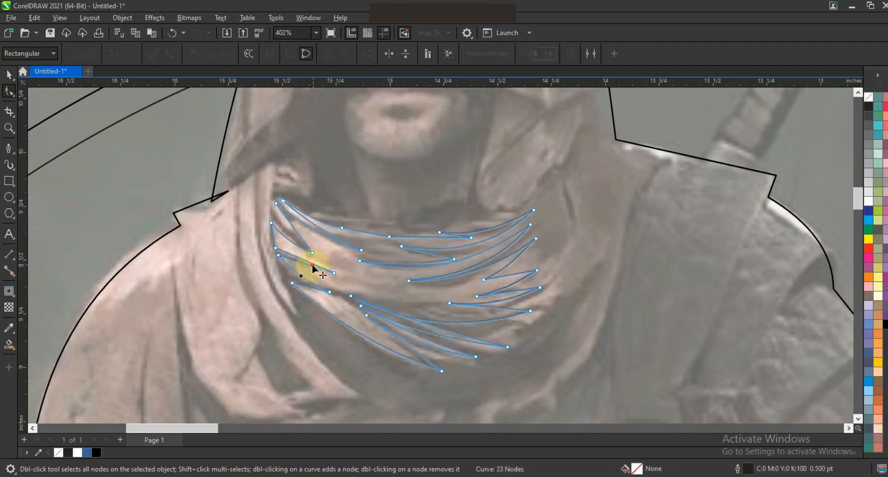
Fill the scarf shadow shape with mid gray.
{"action": "left_click", "coordinate": [9, 75]}
{"action": "left_click", "coordinate": [869, 153]}
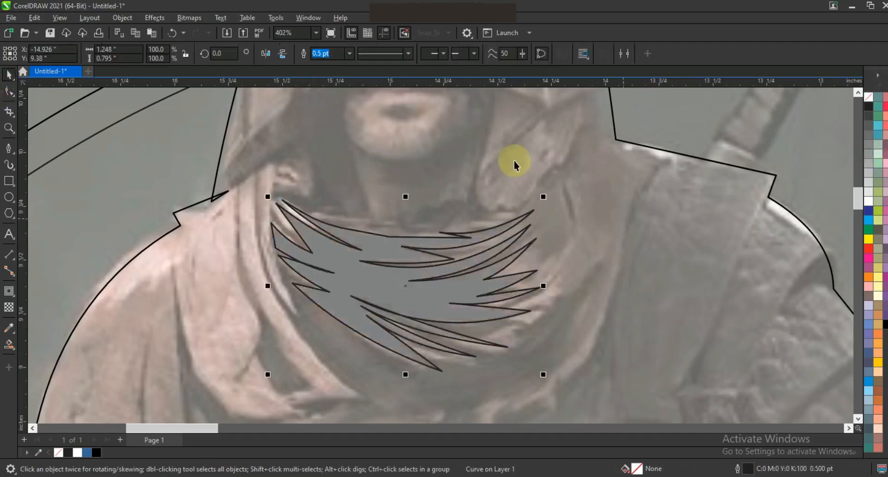
{"action": "scroll", "coordinate": [520, 163], "scroll_direction": "down", "scroll_amount": 2}
{"action": "key", "text": "Escape"}
Begin a Pen outline of the shoulder cape, tracing the narrow pointed folds between the scarf and the left shoulder.
{"action": "left_click", "coordinate": [9, 128]}
{"action": "left_click_drag", "start_coordinate": [378, 149], "coordinate": [585, 300]}
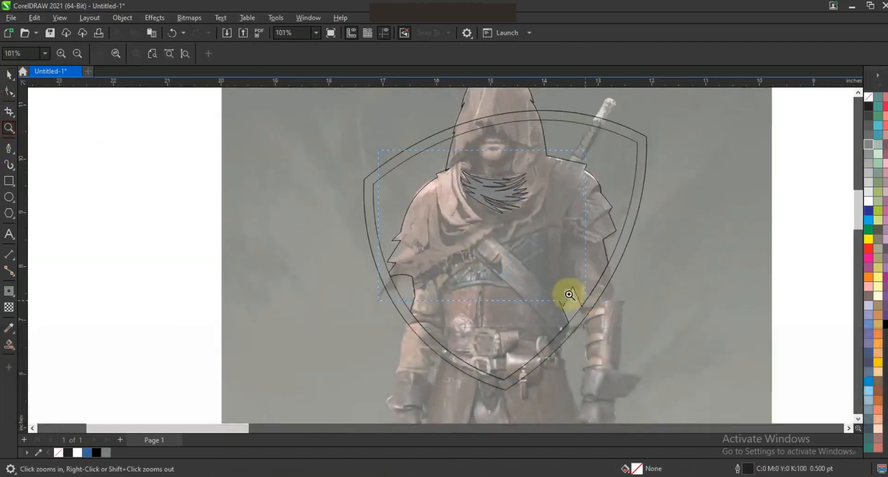
{"action": "left_click", "coordinate": [11, 148]}
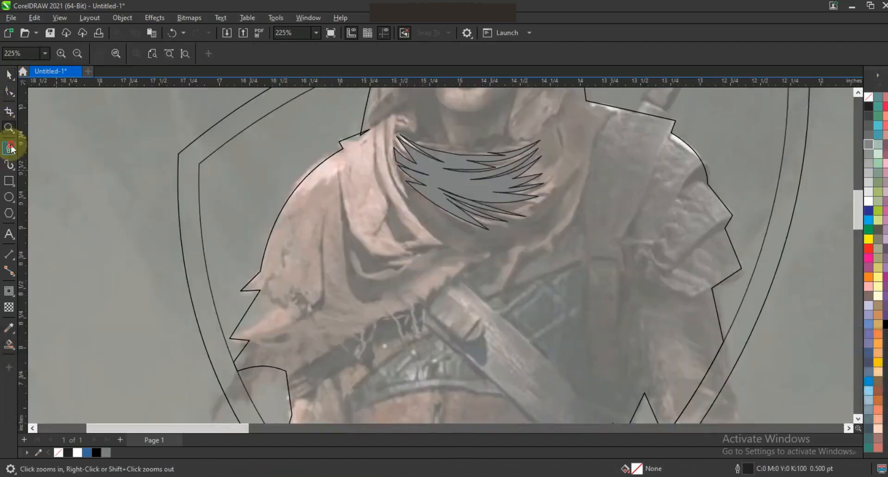
{"action": "left_click", "coordinate": [410, 201]}
{"action": "left_click", "coordinate": [383, 118]}
{"action": "left_click", "coordinate": [446, 248]}
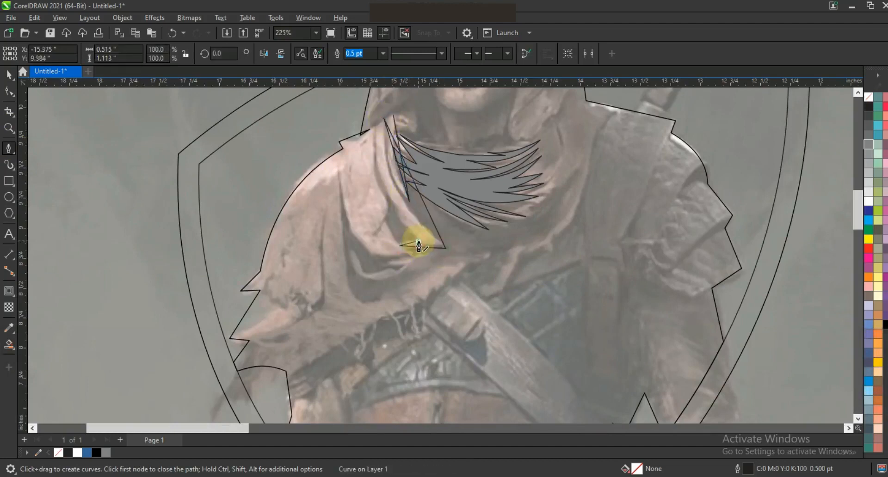
{"action": "left_click", "coordinate": [405, 215]}
{"action": "left_click", "coordinate": [376, 131]}
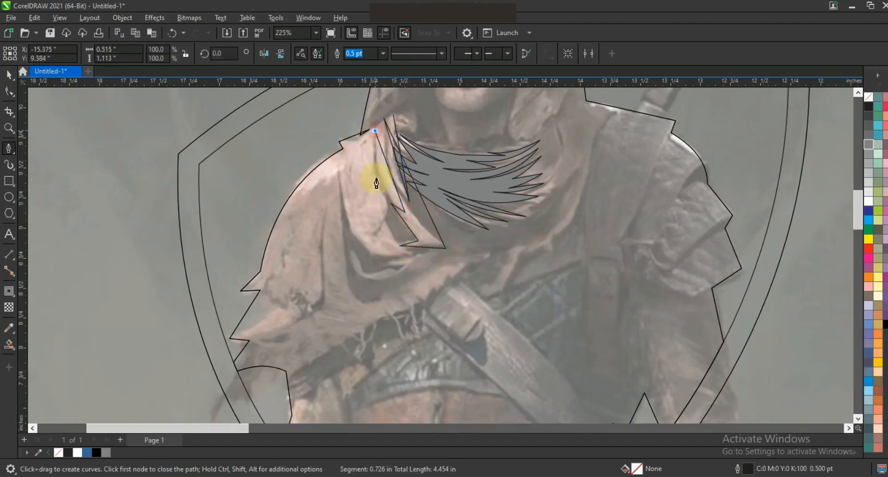
{"action": "left_click", "coordinate": [385, 222]}
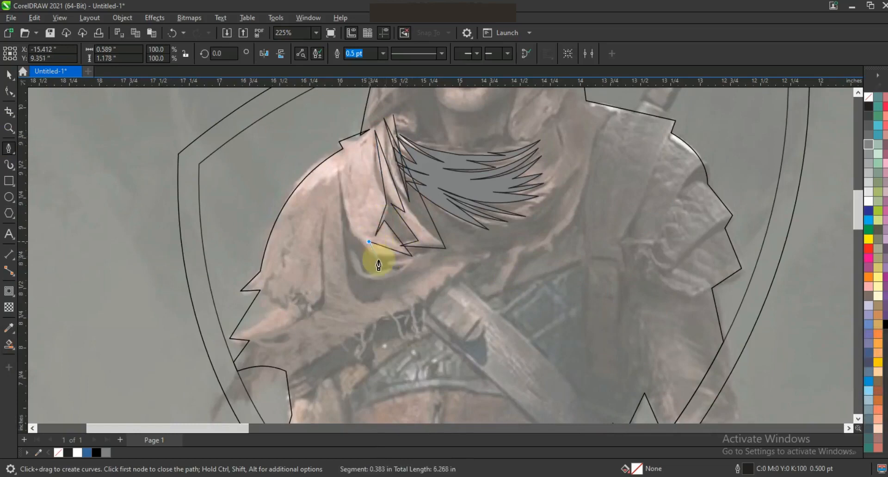
Extend the cape outline around its large chest fold and along the ragged lower hem above the diagonal strap.
{"action": "left_click", "coordinate": [337, 176]}
{"action": "left_click", "coordinate": [358, 302]}
{"action": "left_click", "coordinate": [494, 252]}
{"action": "left_click", "coordinate": [441, 291]}
{"action": "left_click", "coordinate": [432, 296]}
{"action": "left_click", "coordinate": [386, 314]}
Trace the cape's torn left edge up over the left shoulder and close the outline at its starting point.
{"action": "left_click", "coordinate": [298, 370]}
{"action": "left_click", "coordinate": [245, 358]}
{"action": "left_click", "coordinate": [289, 309]}
{"action": "left_click", "coordinate": [246, 332]}
{"action": "left_click", "coordinate": [271, 280]}
{"action": "left_click", "coordinate": [348, 152]}
{"action": "left_click", "coordinate": [391, 118]}
Convert the cape outline's segments to curves and bend them along the folds, hem and shoulder edge.
{"action": "left_click", "coordinate": [9, 92]}
{"action": "left_click", "coordinate": [169, 54]}
{"action": "left_click_drag", "start_coordinate": [308, 212], "coordinate": [302, 193]}
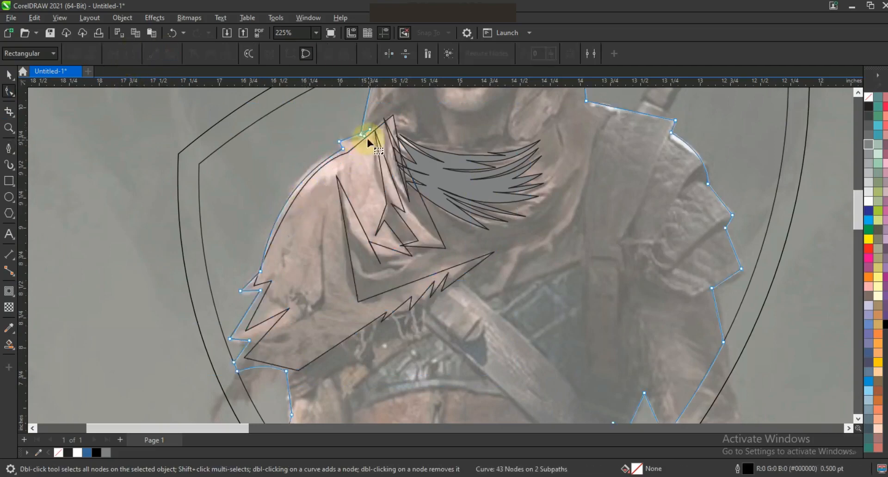
{"action": "key", "text": "ctrl+z"}
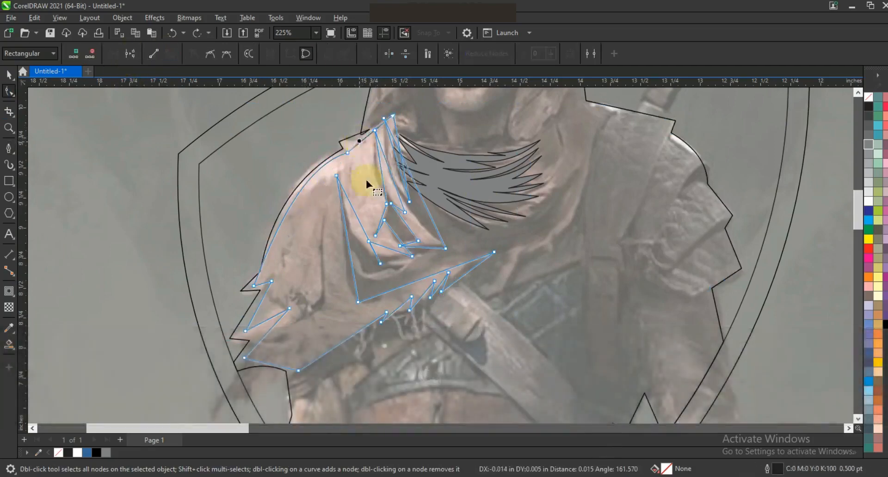
{"action": "left_click_drag", "start_coordinate": [382, 179], "coordinate": [415, 209]}
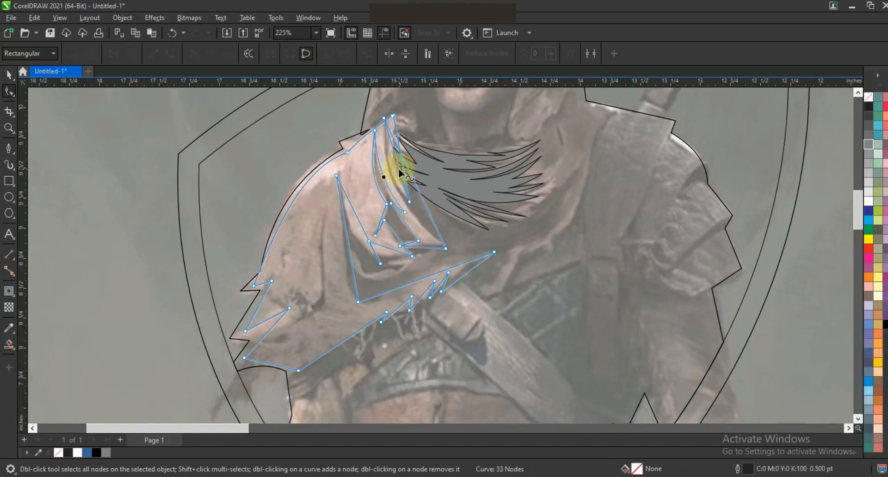
{"action": "mouse_move", "coordinate": [398, 172]}
{"action": "left_mouse_down"}
{"action": "mouse_move", "coordinate": [404, 184]}
{"action": "mouse_move", "coordinate": [394, 189]}
{"action": "left_mouse_up"}
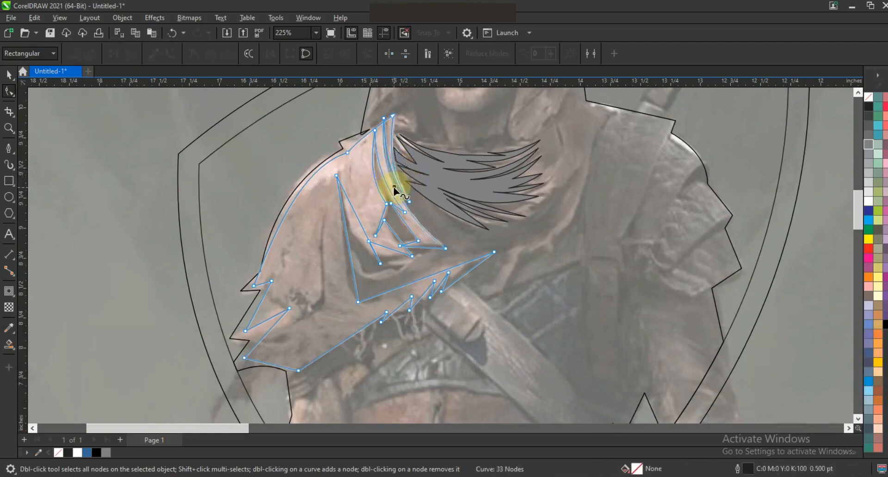
{"action": "left_click_drag", "start_coordinate": [360, 240], "coordinate": [401, 287]}
{"action": "left_click_drag", "start_coordinate": [351, 317], "coordinate": [390, 320]}
{"action": "left_click_drag", "start_coordinate": [266, 334], "coordinate": [254, 284]}
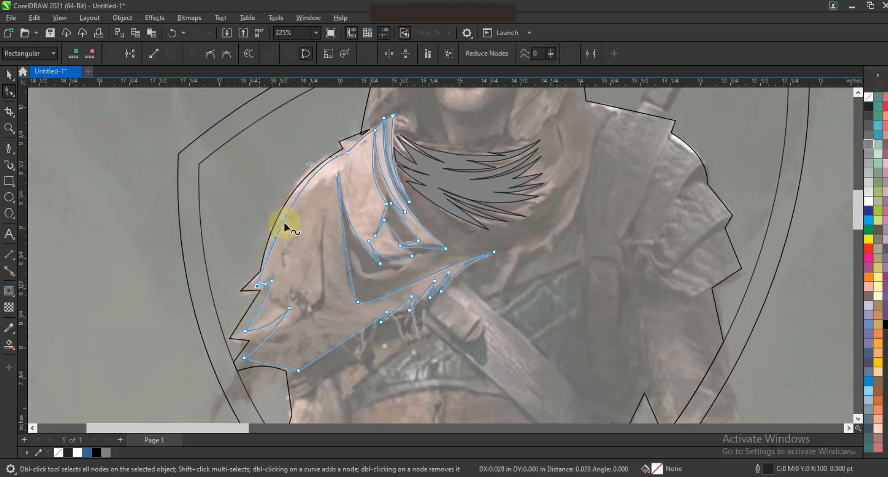
Fill the left cape shape with 60% black gray.
{"action": "left_click", "coordinate": [7, 79]}
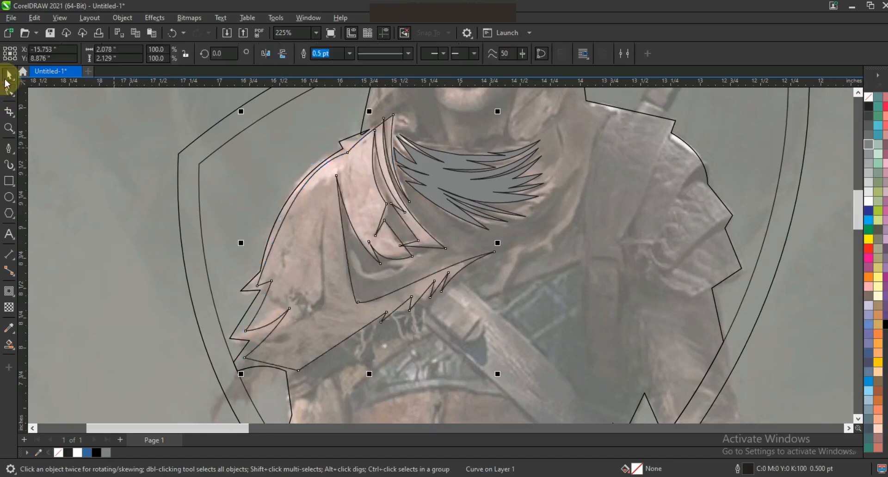
{"action": "left_click", "coordinate": [869, 144]}
{"action": "key", "text": "F3"}
Begin outlining the right-hand scarf drape, tracing its outer edge from the neck down to its pointed lower tips.
{"action": "left_click", "coordinate": [8, 128]}
{"action": "left_click_drag", "start_coordinate": [368, 169], "coordinate": [504, 274]}
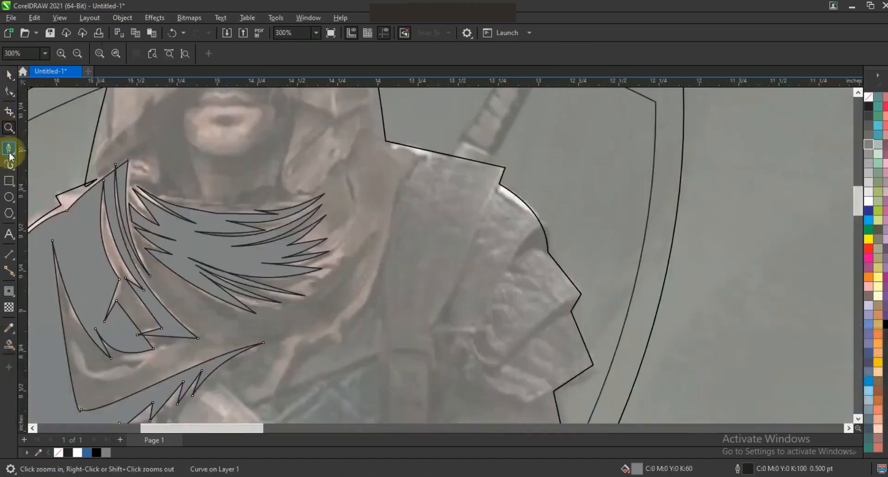
{"action": "left_click", "coordinate": [9, 151]}
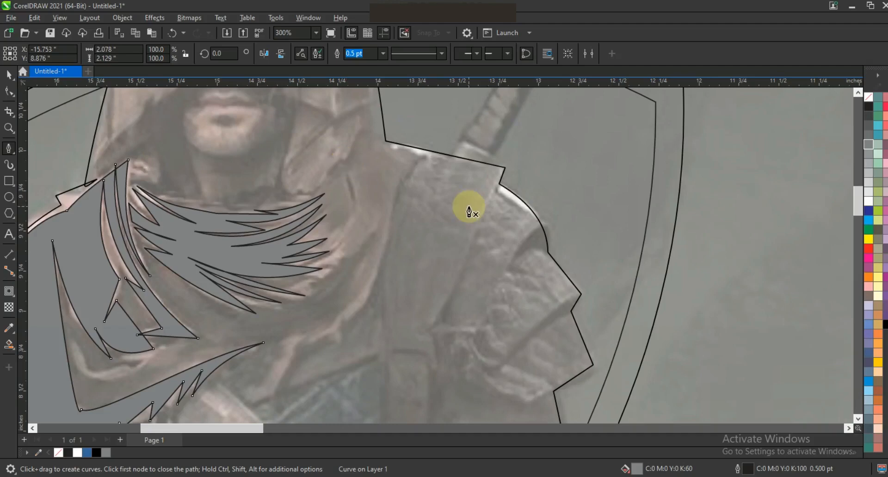
{"action": "left_click", "coordinate": [371, 135]}
{"action": "left_click", "coordinate": [425, 155]}
{"action": "left_click", "coordinate": [346, 326]}
{"action": "left_click", "coordinate": [344, 311]}
{"action": "left_click", "coordinate": [341, 346]}
{"action": "left_click", "coordinate": [333, 331]}
{"action": "left_click", "coordinate": [303, 343]}
Trace the zigzag inner folds of the right-hand scarf drape up to the neck and close the outline.
{"action": "left_click", "coordinate": [365, 274]}
{"action": "left_click", "coordinate": [340, 287]}
{"action": "left_click", "coordinate": [377, 224]}
{"action": "left_click", "coordinate": [310, 265]}
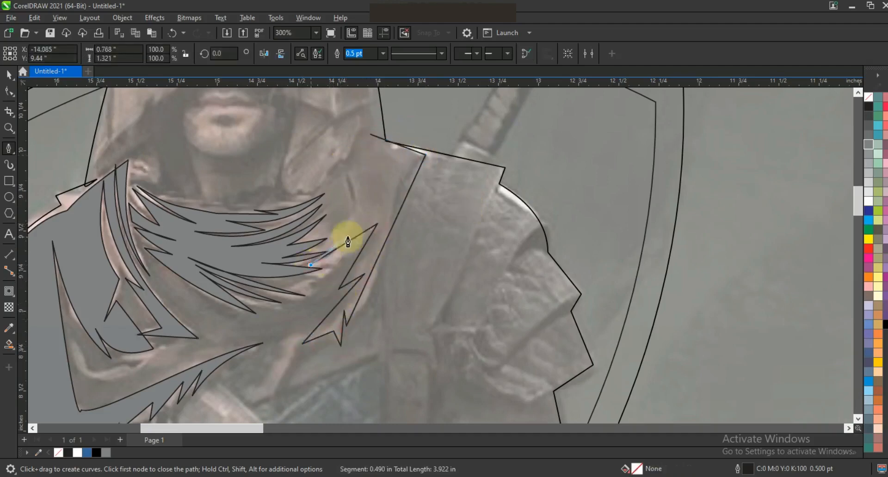
{"action": "left_click", "coordinate": [356, 214]}
{"action": "left_click", "coordinate": [312, 235]}
{"action": "left_click", "coordinate": [342, 202]}
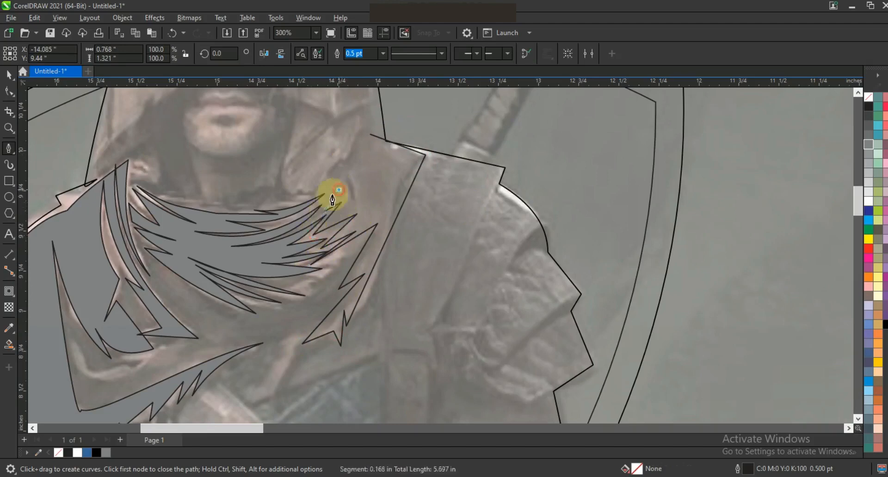
{"action": "left_click", "coordinate": [370, 135]}
Convert the right-hand drape's segments to curves and bend its outer edge and zigzag folds to follow the cloth.
{"action": "left_click", "coordinate": [9, 91]}
{"action": "left_click", "coordinate": [428, 144]}
{"action": "left_click_drag", "start_coordinate": [399, 210], "coordinate": [390, 284]}
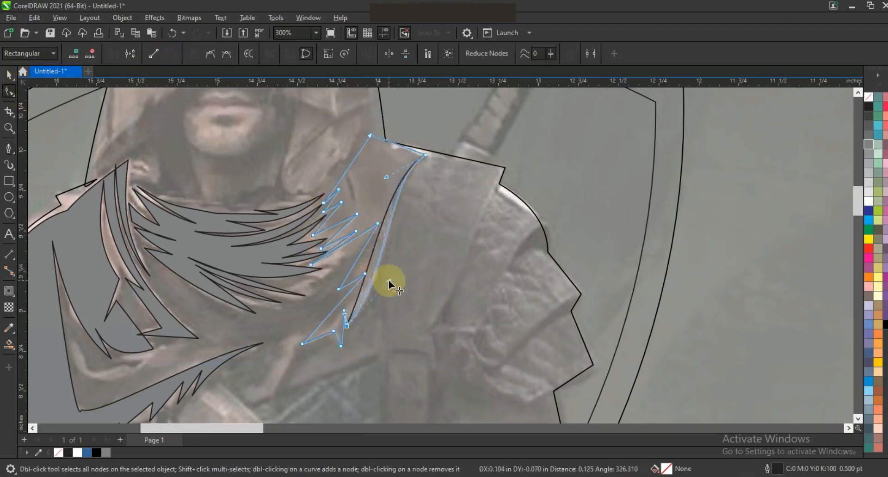
{"action": "left_click_drag", "start_coordinate": [354, 261], "coordinate": [360, 263]}
{"action": "left_click_drag", "start_coordinate": [345, 297], "coordinate": [350, 300]}
{"action": "left_click_drag", "start_coordinate": [350, 238], "coordinate": [356, 245]}
{"action": "left_click_drag", "start_coordinate": [338, 244], "coordinate": [341, 248]}
{"action": "left_click_drag", "start_coordinate": [337, 238], "coordinate": [330, 219]}
{"action": "left_click_drag", "start_coordinate": [344, 171], "coordinate": [347, 170]}
{"action": "left_click", "coordinate": [323, 202]}
{"action": "left_click", "coordinate": [370, 135]}
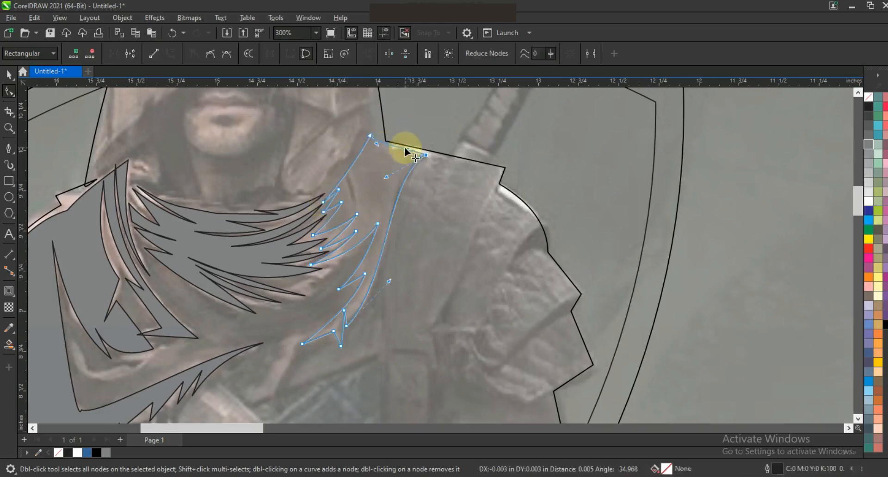
Fill the right-hand scarf drape with 60% black gray.
{"action": "key", "text": "space"}
{"action": "key", "text": "F3"}
{"action": "key", "text": "Escape"}
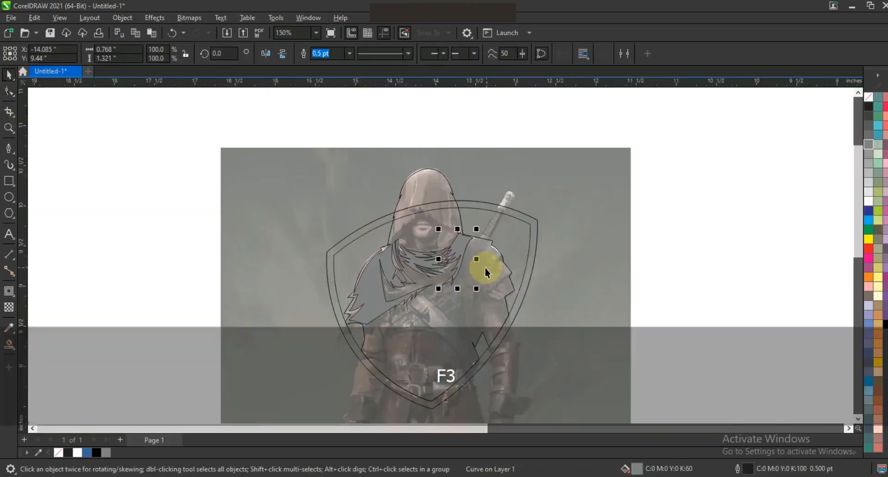
Begin a Pen outline of the hood, running from its right base over the crown to its lower left corner.
{"action": "left_click_drag", "start_coordinate": [315, 153], "coordinate": [608, 366]}
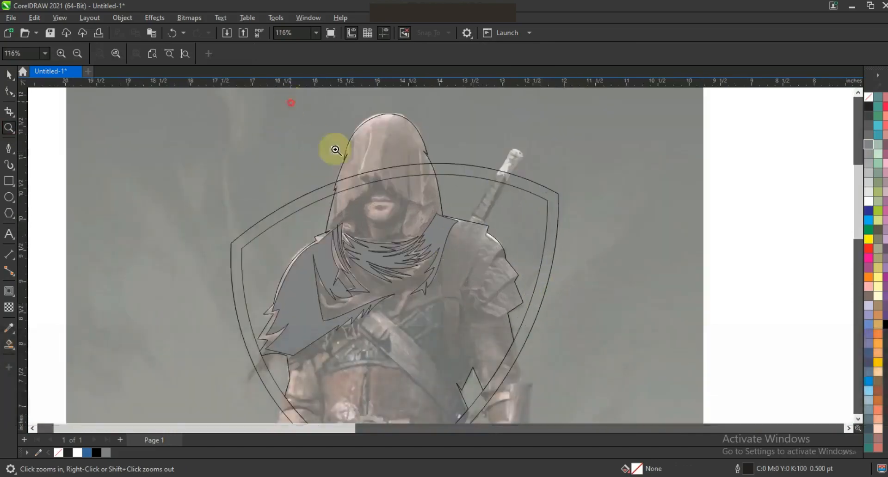
{"action": "left_click_drag", "start_coordinate": [290, 102], "coordinate": [549, 267]}
{"action": "left_click", "coordinate": [10, 149]}
{"action": "left_click_drag", "start_coordinate": [476, 308], "coordinate": [448, 210]}
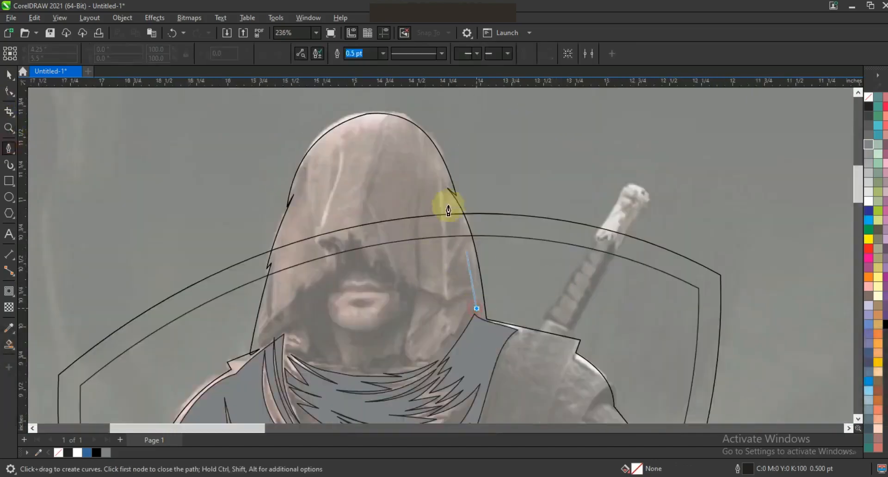
{"action": "left_click", "coordinate": [351, 122]}
{"action": "left_click", "coordinate": [296, 189]}
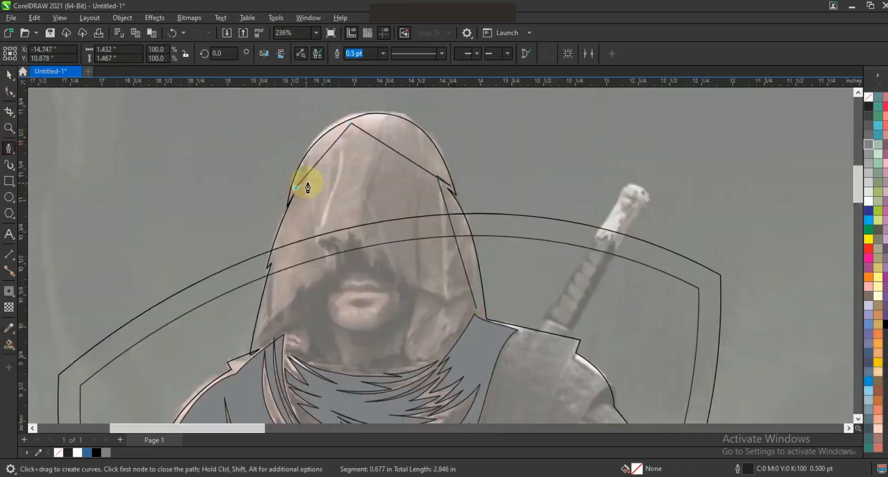
{"action": "left_click", "coordinate": [258, 338]}
Trace the hood's jagged edge above the face and the thin vertical fold on its right side.
{"action": "left_click_drag", "start_coordinate": [304, 278], "coordinate": [304, 296]}
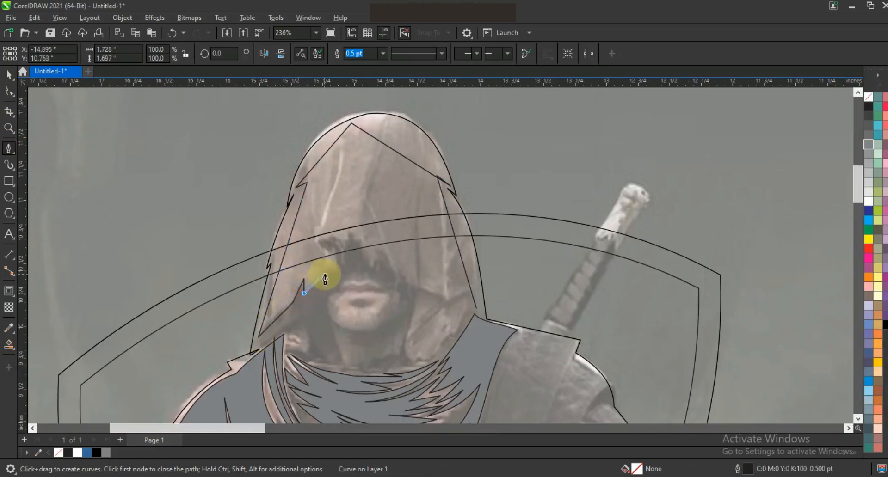
{"action": "left_click_drag", "start_coordinate": [353, 241], "coordinate": [359, 248]}
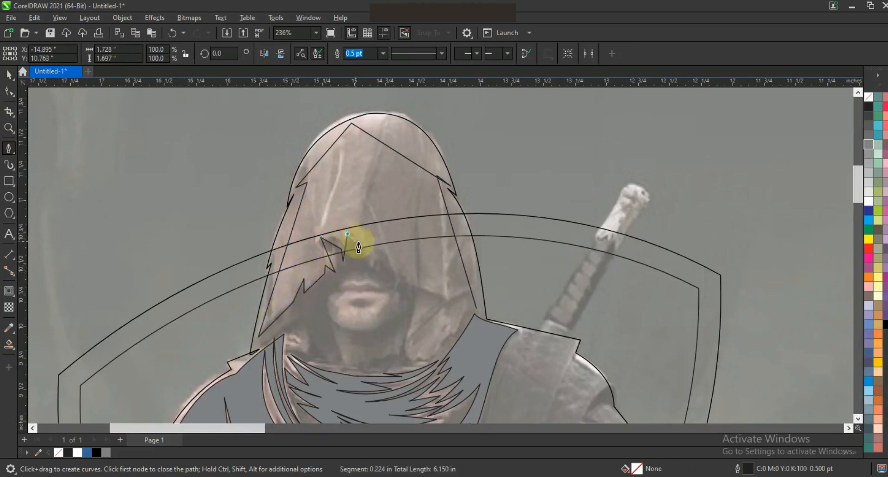
{"action": "left_click", "coordinate": [417, 202]}
{"action": "left_click", "coordinate": [420, 290]}
Outline the pointed folds at the hood's lower right and close the hood shape.
{"action": "left_click", "coordinate": [446, 297]}
{"action": "left_click", "coordinate": [420, 297]}
{"action": "left_click", "coordinate": [406, 340]}
{"action": "left_click", "coordinate": [455, 294]}
{"action": "left_click", "coordinate": [476, 308]}
{"action": "double_click", "coordinate": [407, 356]}
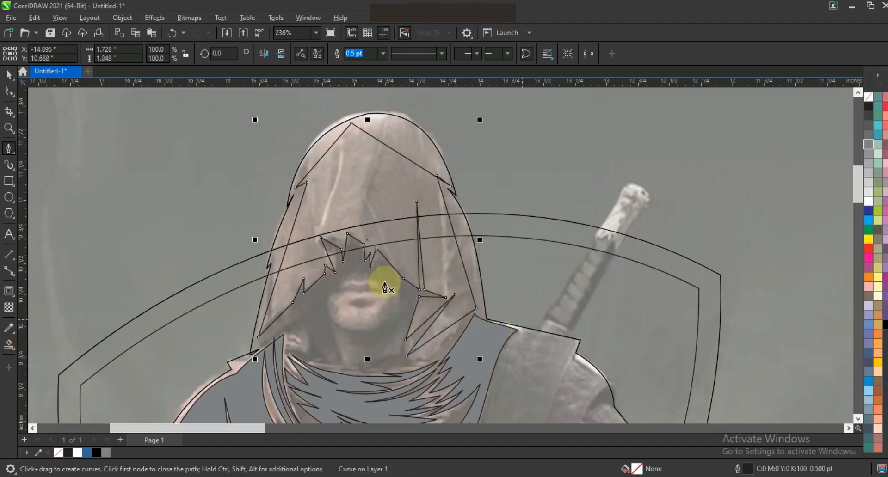
Convert the hood outline's segments to curves and bend the crown and left edge parallel to the silhouette.
{"action": "key", "text": "F10"}
{"action": "left_click_drag", "start_coordinate": [381, 141], "coordinate": [391, 129]}
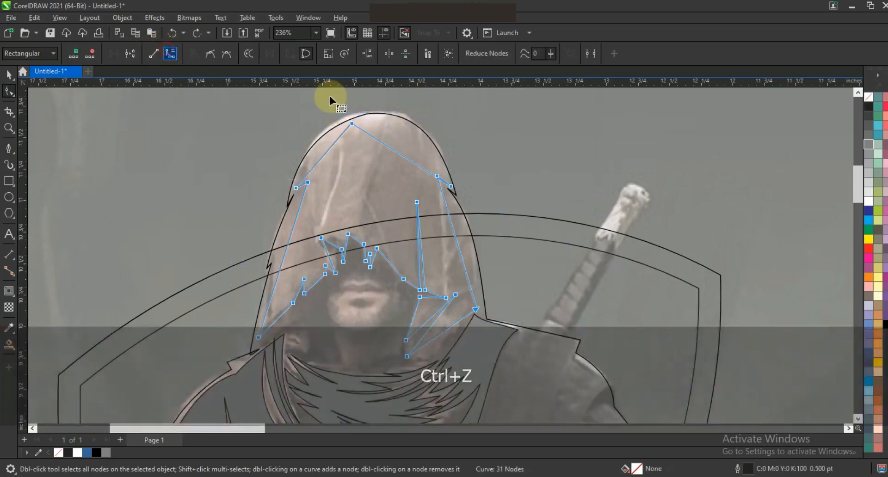
{"action": "left_click_drag", "start_coordinate": [387, 145], "coordinate": [419, 115]}
{"action": "left_click_drag", "start_coordinate": [331, 148], "coordinate": [320, 145]}
{"action": "left_click_drag", "start_coordinate": [290, 238], "coordinate": [281, 242]}
{"action": "left_click_drag", "start_coordinate": [282, 314], "coordinate": [281, 312]}
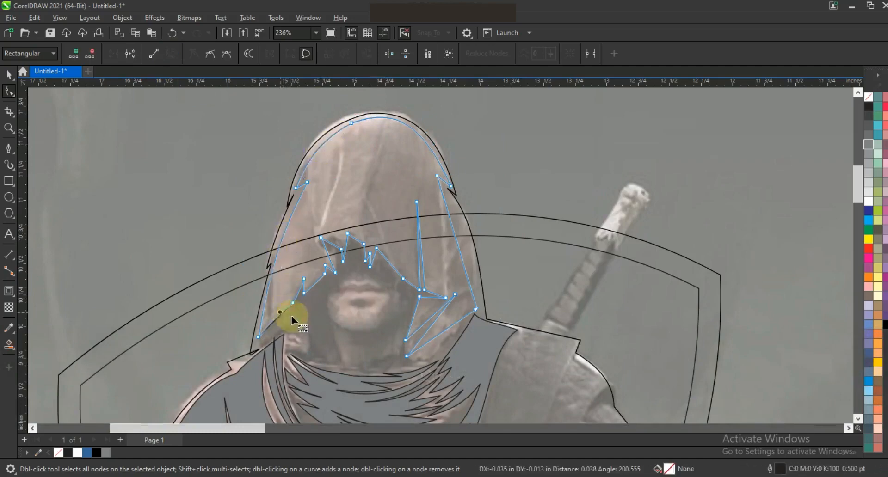
Bend the hood's right edge, lower right folds and jagged face opening to match the cloth.
{"action": "left_click_drag", "start_coordinate": [460, 249], "coordinate": [470, 247]}
{"action": "left_click_drag", "start_coordinate": [437, 336], "coordinate": [440, 340]}
{"action": "left_click_drag", "start_coordinate": [431, 325], "coordinate": [429, 323]}
{"action": "left_click_drag", "start_coordinate": [388, 260], "coordinate": [391, 259]}
{"action": "left_click_drag", "start_coordinate": [355, 239], "coordinate": [335, 241]}
{"action": "left_click_drag", "start_coordinate": [325, 251], "coordinate": [331, 253]}
Fill the hood shape with 60% black gray.
{"action": "left_click", "coordinate": [9, 76]}
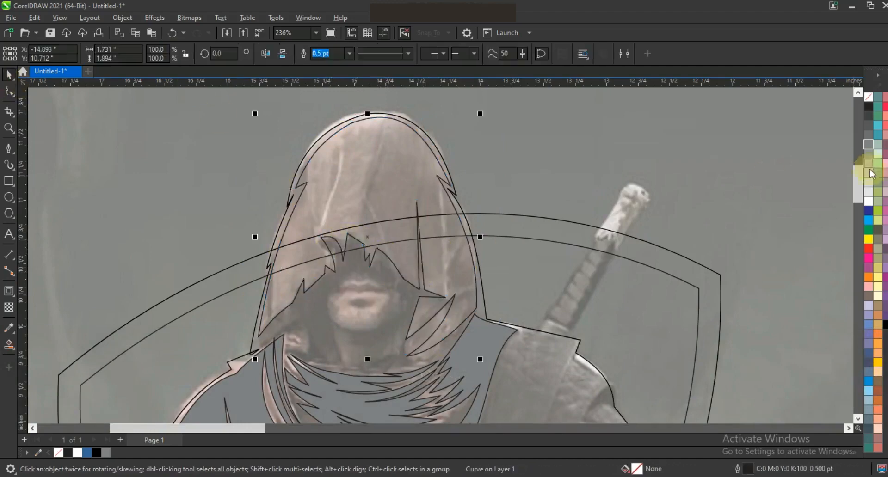
{"action": "left_click", "coordinate": [869, 145]}
{"action": "scroll", "coordinate": [438, 143], "scroll_direction": "down", "scroll_amount": 2}
Move the whole traced emblem off the reference photo to its left and fill the body silhouette with black.
{"action": "key", "text": "Escape"}
{"action": "left_click_drag", "start_coordinate": [220, 122], "coordinate": [558, 338]}
{"action": "left_click_drag", "start_coordinate": [434, 235], "coordinate": [145, 235]}
{"action": "left_click", "coordinate": [239, 126]}
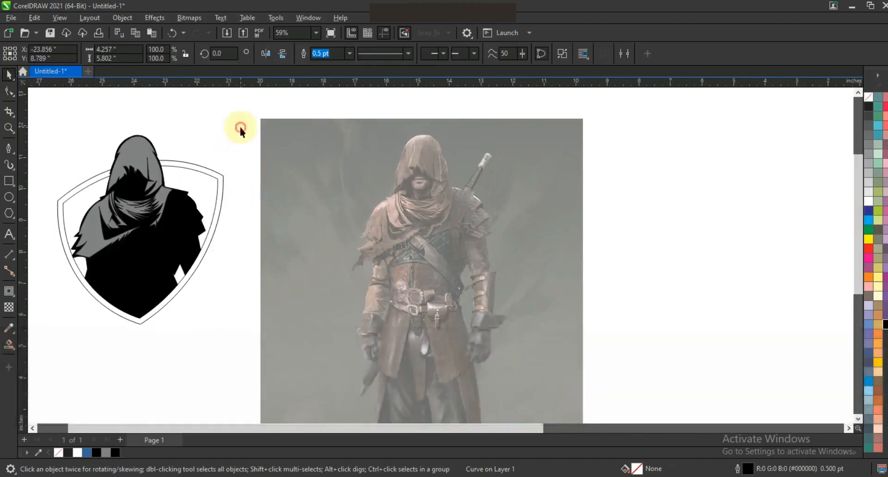
Fill the inner shield with orange and the outer shield border with black.
{"action": "left_click", "coordinate": [214, 175]}
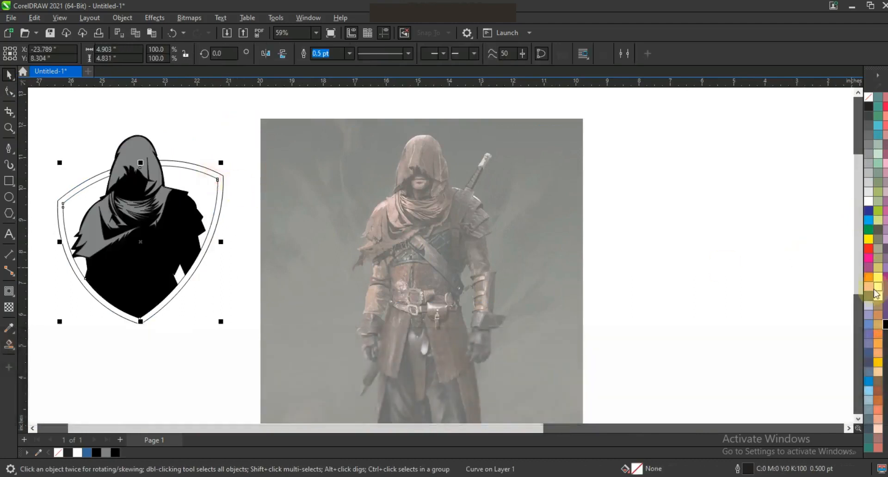
{"action": "left_click", "coordinate": [873, 280]}
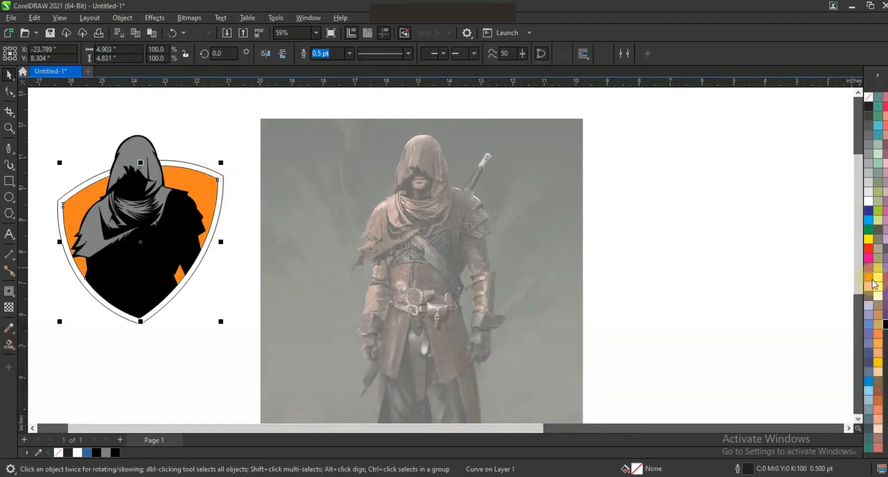
{"action": "left_click", "coordinate": [224, 189]}
{"action": "left_click", "coordinate": [217, 173]}
{"action": "left_click", "coordinate": [884, 324]}
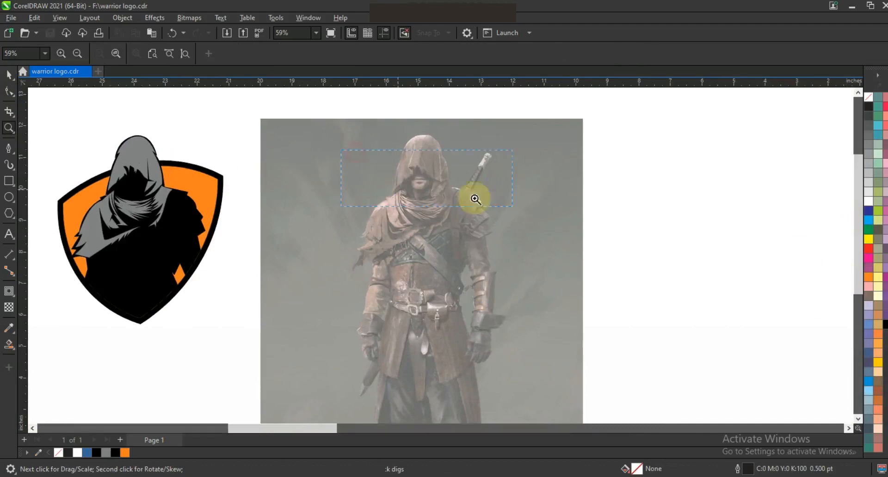
Trace the upper lip on the reference face as a closed angular Pen shape.
{"action": "scroll", "coordinate": [472, 198], "scroll_direction": "up", "scroll_amount": 5}
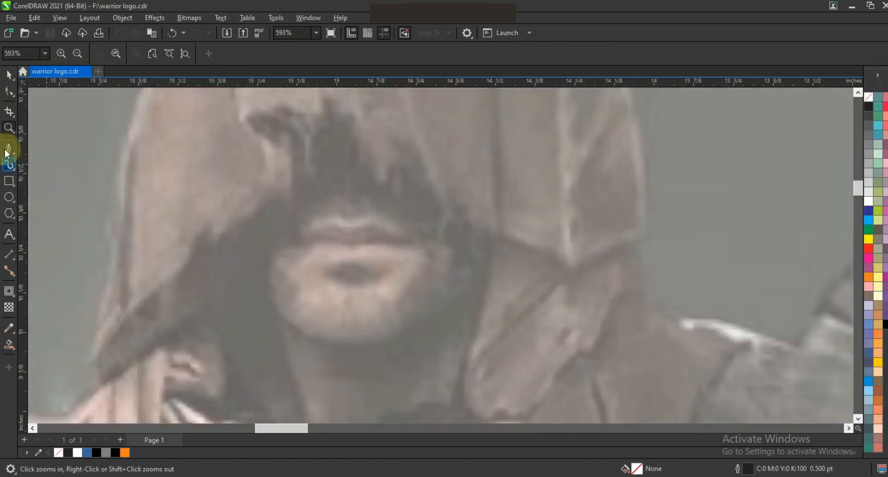
{"action": "left_click", "coordinate": [8, 148]}
{"action": "left_click", "coordinate": [296, 230]}
{"action": "left_click", "coordinate": [338, 214]}
{"action": "left_click", "coordinate": [348, 220]}
{"action": "left_click", "coordinate": [379, 210]}
{"action": "left_click", "coordinate": [416, 239]}
{"action": "left_click", "coordinate": [374, 225]}
{"action": "left_click", "coordinate": [350, 232]}
{"action": "left_click", "coordinate": [334, 222]}
{"action": "left_click", "coordinate": [297, 230]}
Begin the chin highlight outline along the lower lip's top edge and around the shadow beneath the lip.
{"action": "left_click", "coordinate": [277, 249]}
{"action": "left_click", "coordinate": [310, 253]}
{"action": "left_click", "coordinate": [355, 245]}
{"action": "left_click", "coordinate": [414, 247]}
{"action": "left_click", "coordinate": [377, 268]}
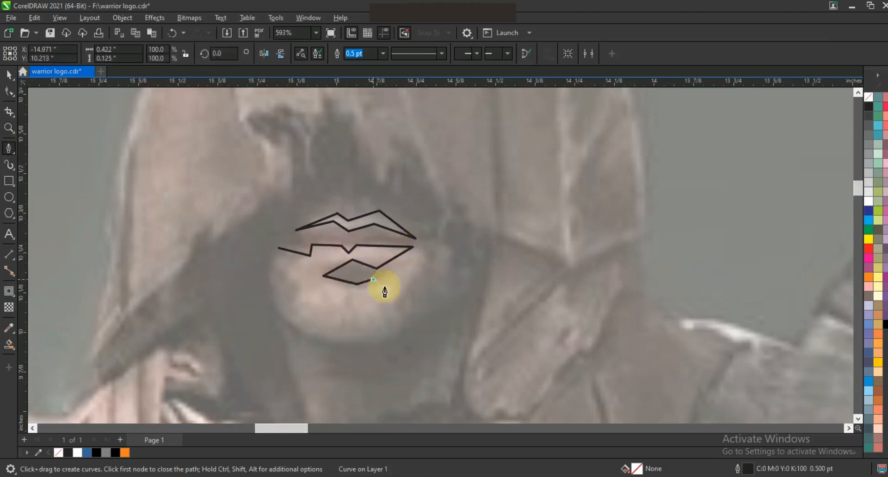
Trace the chin highlight's notched right side and lower edge, and close the shape beside the mouth.
{"action": "left_click", "coordinate": [425, 246]}
{"action": "left_click", "coordinate": [396, 299]}
{"action": "left_click", "coordinate": [409, 291]}
{"action": "left_click", "coordinate": [401, 336]}
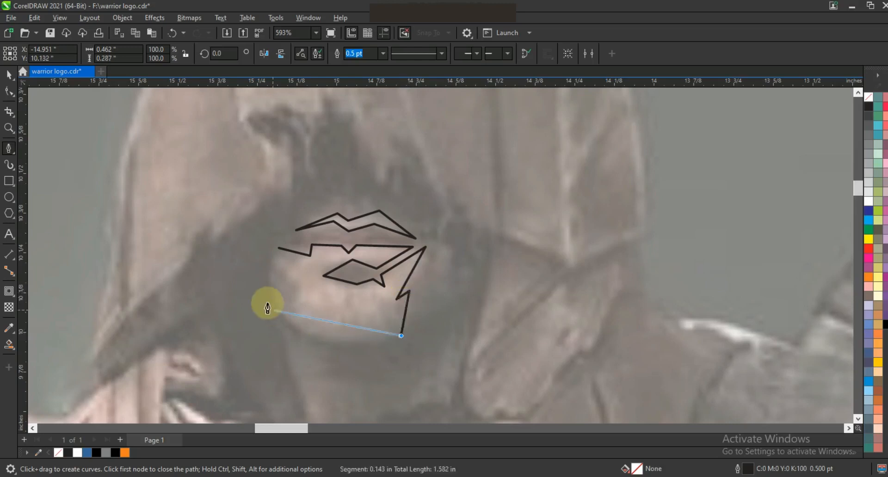
{"action": "left_click", "coordinate": [266, 274]}
{"action": "left_click", "coordinate": [278, 250]}
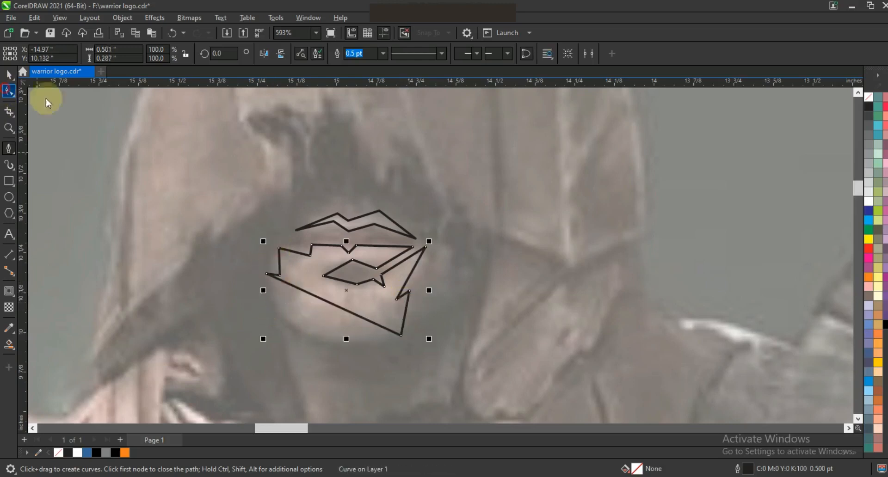
Reshape the chin highlight with rounded sides and jawline, bending its straight segments into smooth curves.
{"action": "left_click", "coordinate": [8, 91]}
{"action": "left_click", "coordinate": [323, 300]}
{"action": "left_click_drag", "start_coordinate": [312, 323], "coordinate": [304, 330]}
{"action": "left_click", "coordinate": [407, 312]}
{"action": "left_click_drag", "start_coordinate": [412, 308], "coordinate": [421, 307]}
{"action": "left_click_drag", "start_coordinate": [407, 322], "coordinate": [413, 326]}
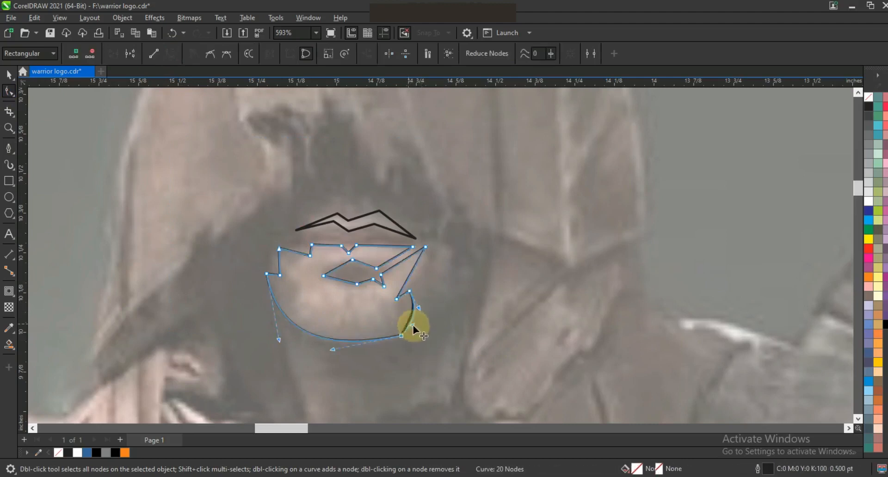
{"action": "left_click_drag", "start_coordinate": [340, 348], "coordinate": [330, 354]}
{"action": "mouse_move", "coordinate": [401, 336]}
{"action": "left_mouse_down"}
{"action": "mouse_move", "coordinate": [394, 333]}
{"action": "mouse_move", "coordinate": [410, 327]}
{"action": "left_mouse_up"}
{"action": "left_click", "coordinate": [414, 270]}
{"action": "left_click_drag", "start_coordinate": [292, 251], "coordinate": [291, 253]}
{"action": "left_click_drag", "start_coordinate": [337, 269], "coordinate": [334, 268]}
Fill the chin highlight and the upper lip with 90% Black.
{"action": "left_click", "coordinate": [10, 75]}
{"action": "left_click", "coordinate": [868, 173]}
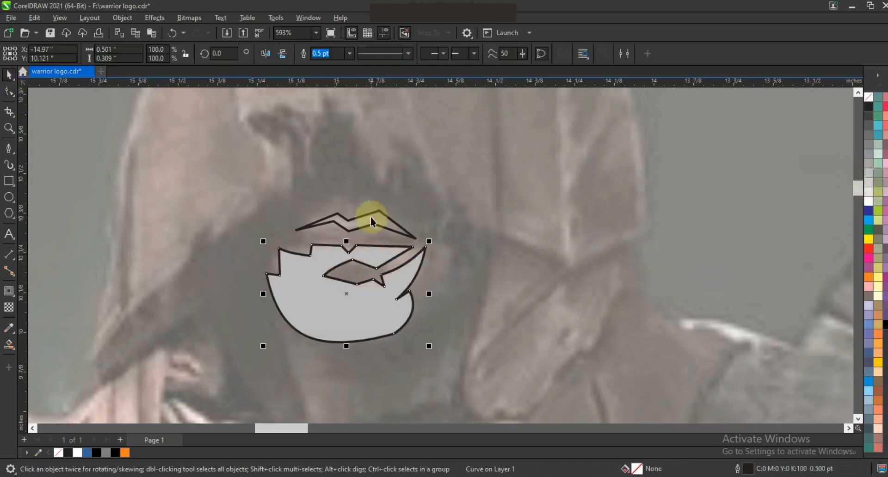
{"action": "left_click", "coordinate": [372, 216], "text": "shift"}
{"action": "left_click", "coordinate": [869, 114]}
Move the lip and chin shapes onto the emblem's face and remove their outlines.
{"action": "key", "text": "F3"}
{"action": "key", "text": "F3"}
{"action": "key", "text": "F3"}
{"action": "left_click_drag", "start_coordinate": [571, 264], "coordinate": [213, 294]}
{"action": "right_click", "coordinate": [855, 101]}
{"action": "left_click", "coordinate": [588, 139]}
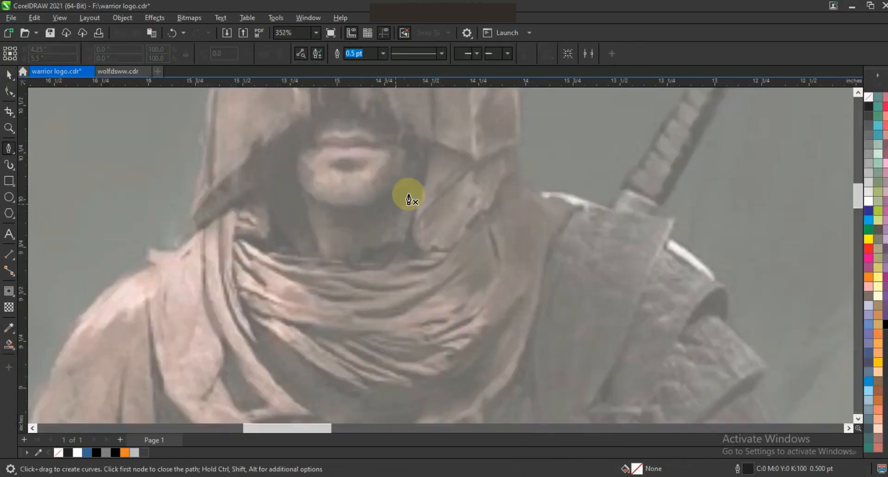
Trace the neck highlight beneath the reference chin as a closed Pen shape with a jagged lower edge.
{"action": "left_click", "coordinate": [405, 243]}
{"action": "left_click", "coordinate": [402, 235]}
{"action": "left_click", "coordinate": [380, 246]}
{"action": "left_click", "coordinate": [380, 237]}
{"action": "left_click", "coordinate": [356, 252]}
{"action": "left_click", "coordinate": [344, 233]}
{"action": "left_click", "coordinate": [331, 264]}
{"action": "left_click", "coordinate": [301, 190]}
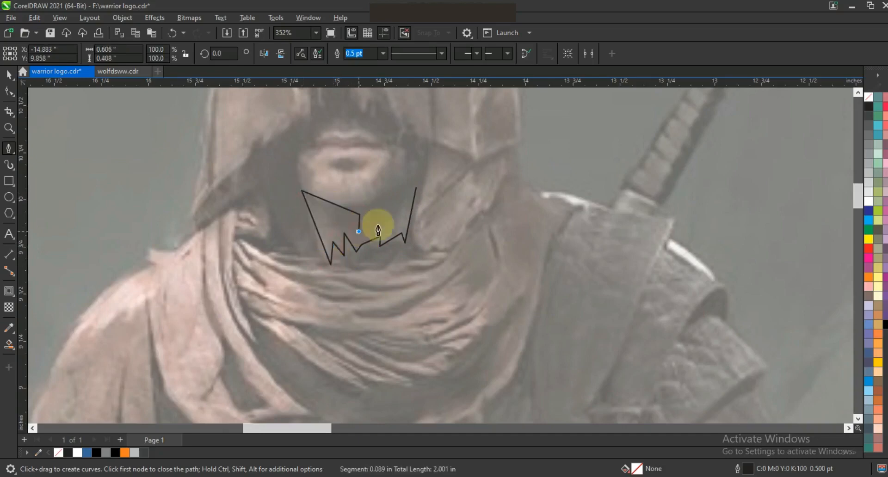
{"action": "double_click", "coordinate": [395, 223]}
Convert the neck highlight to curves and bend its upper and outer edges to follow the jaw and neck.
{"action": "left_click", "coordinate": [9, 91]}
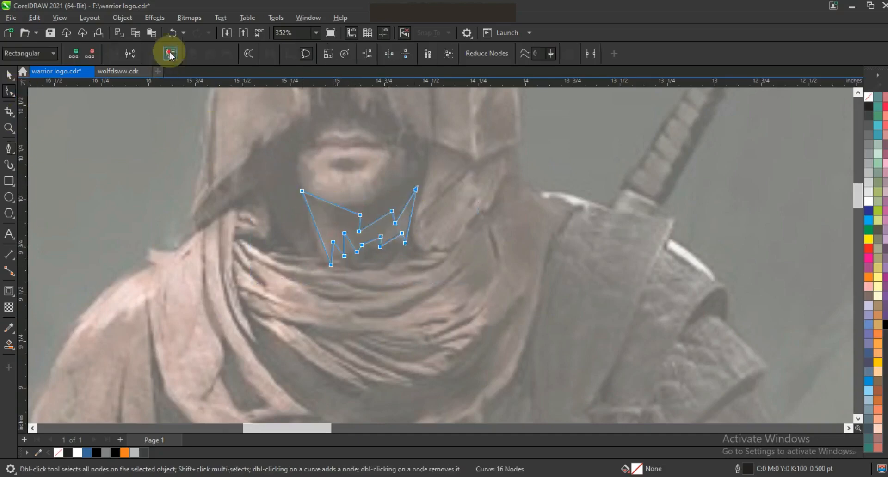
{"action": "left_click_drag", "start_coordinate": [332, 204], "coordinate": [329, 208]}
{"action": "left_click_drag", "start_coordinate": [319, 236], "coordinate": [315, 236]}
Fill the neck highlight with grey, place it on the emblem and centre it horizontally with the chin highlight.
{"action": "left_click", "coordinate": [8, 75]}
{"action": "key", "text": "F3"}
{"action": "left_click", "coordinate": [868, 135]}
{"action": "left_click", "coordinate": [57, 236], "text": "shift"}
{"action": "key", "text": "c"}
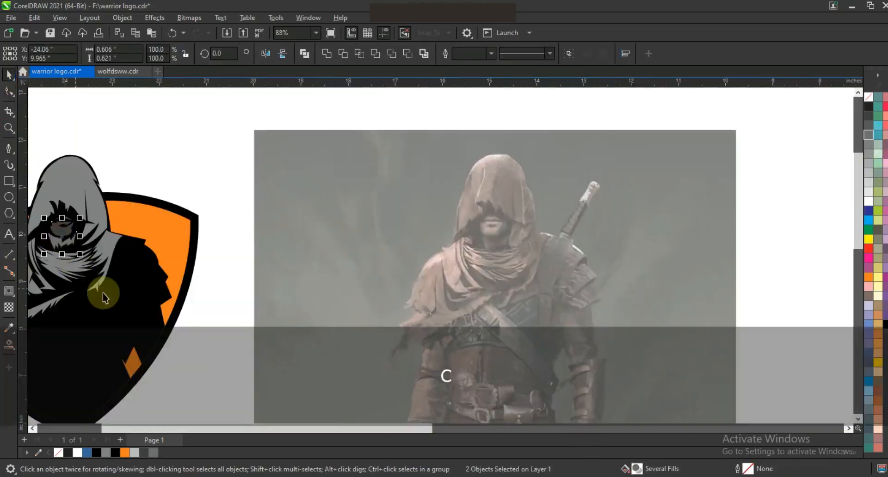
Fill the emblem's neck highlight with 90% Black and shrink it to about 0.497 × 0.349 inches.
{"action": "scroll", "coordinate": [70, 238], "scroll_direction": "up", "scroll_amount": 4}
{"action": "key", "text": "Escape"}
{"action": "left_click", "coordinate": [355, 297]}
{"action": "left_click", "coordinate": [135, 452]}
{"action": "left_click", "coordinate": [144, 453]}
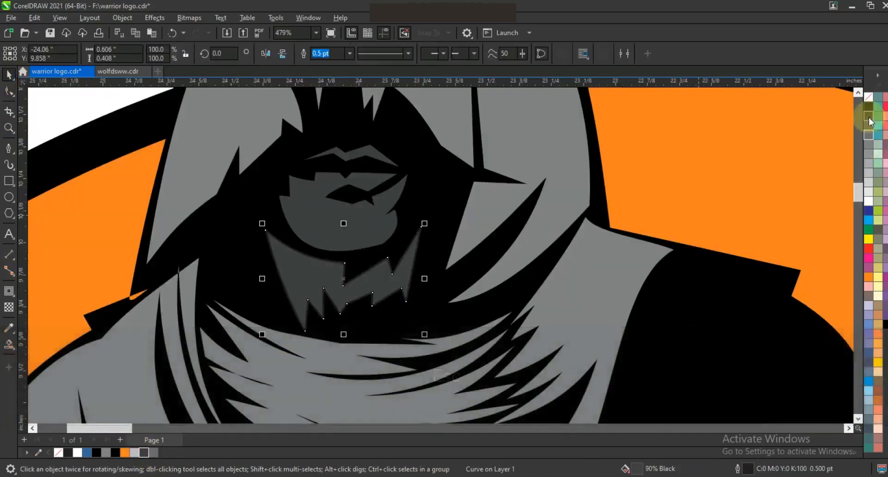
{"action": "left_click_drag", "start_coordinate": [424, 224], "coordinate": [410, 234]}
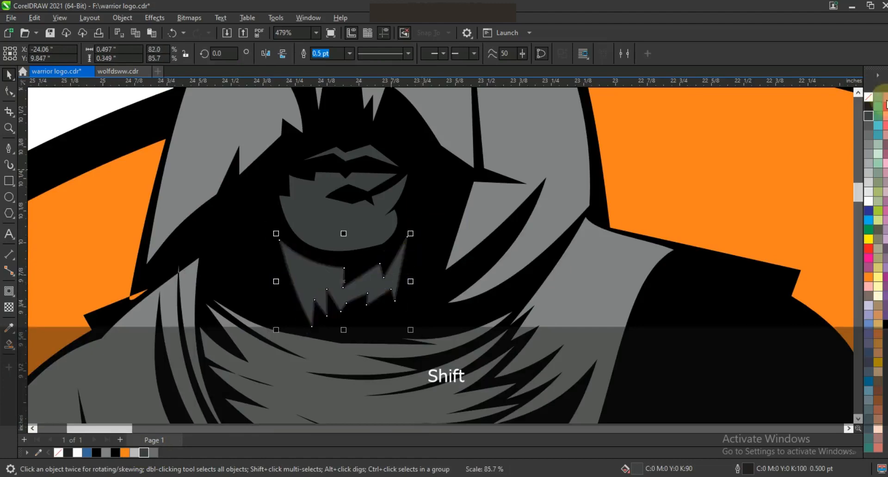
{"action": "key", "text": "F3"}
{"action": "key", "text": "Escape"}
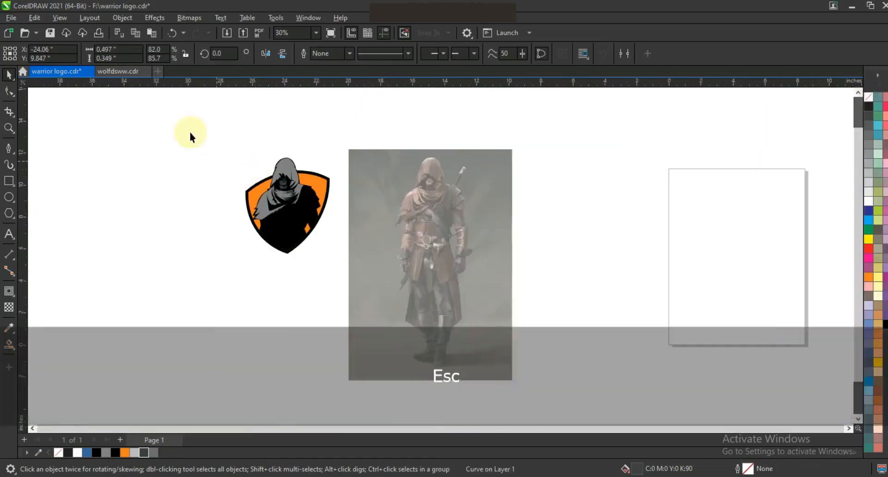
Trace the large shoulder plate nearest the neck on the reference warrior as a closed Pen shape.
{"action": "left_click", "coordinate": [9, 128]}
{"action": "left_click_drag", "start_coordinate": [220, 145], "coordinate": [568, 311]}
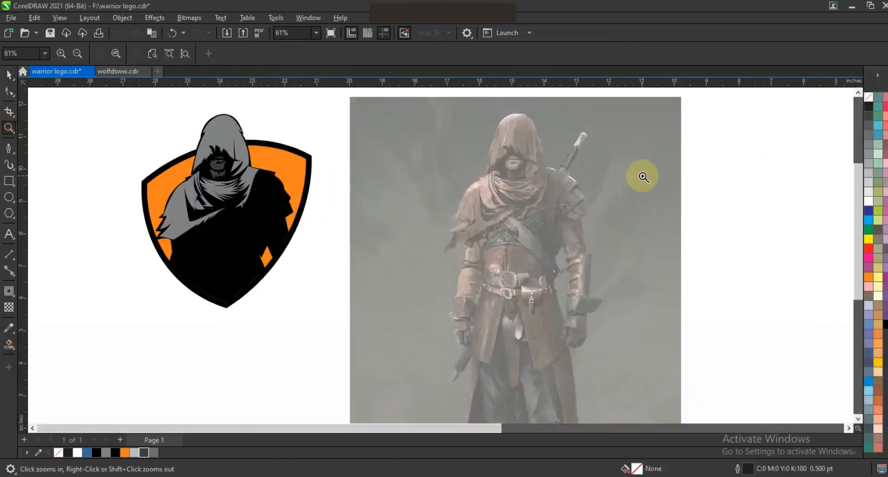
{"action": "left_click", "coordinate": [632, 285]}
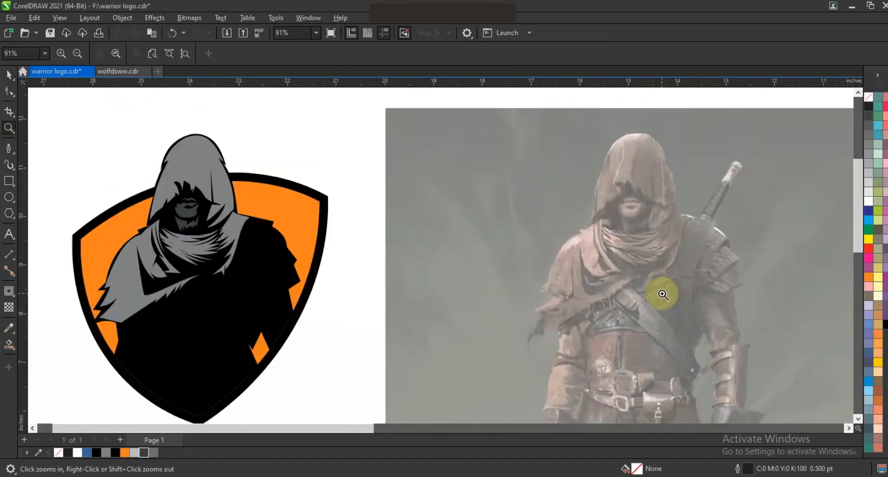
{"action": "right_click", "coordinate": [618, 265]}
{"action": "left_click_drag", "start_coordinate": [431, 137], "coordinate": [678, 308]}
{"action": "left_click_drag", "start_coordinate": [344, 131], "coordinate": [559, 311]}
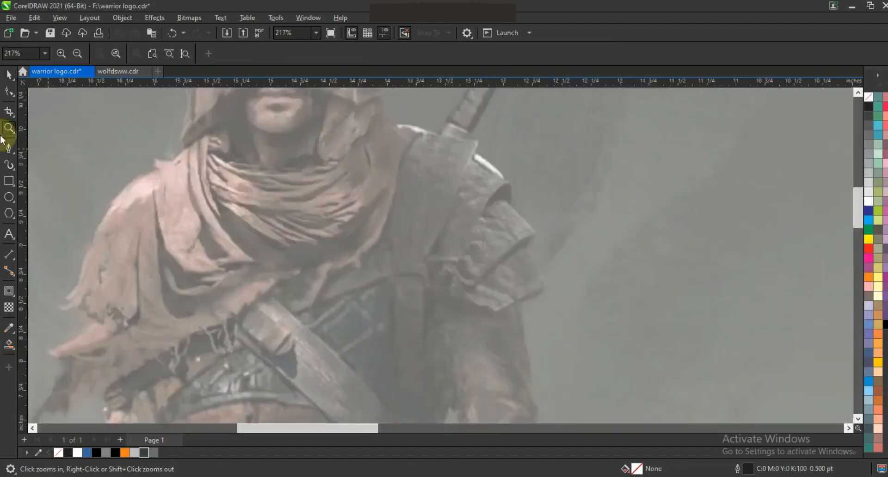
{"action": "left_click", "coordinate": [9, 148]}
{"action": "left_click", "coordinate": [473, 147]}
{"action": "left_click", "coordinate": [416, 261]}
{"action": "left_click", "coordinate": [425, 261]}
{"action": "left_click", "coordinate": [422, 273]}
{"action": "left_click", "coordinate": [394, 269]}
{"action": "left_click", "coordinate": [420, 135]}
Trace the second and third shoulder armor plates as separate closed Pen shapes.
{"action": "left_click", "coordinate": [477, 156]}
{"action": "left_click", "coordinate": [506, 180]}
{"action": "left_click", "coordinate": [460, 256]}
{"action": "left_click", "coordinate": [435, 254]}
{"action": "left_click", "coordinate": [476, 157]}
{"action": "left_click", "coordinate": [502, 200]}
{"action": "left_click", "coordinate": [533, 231]}
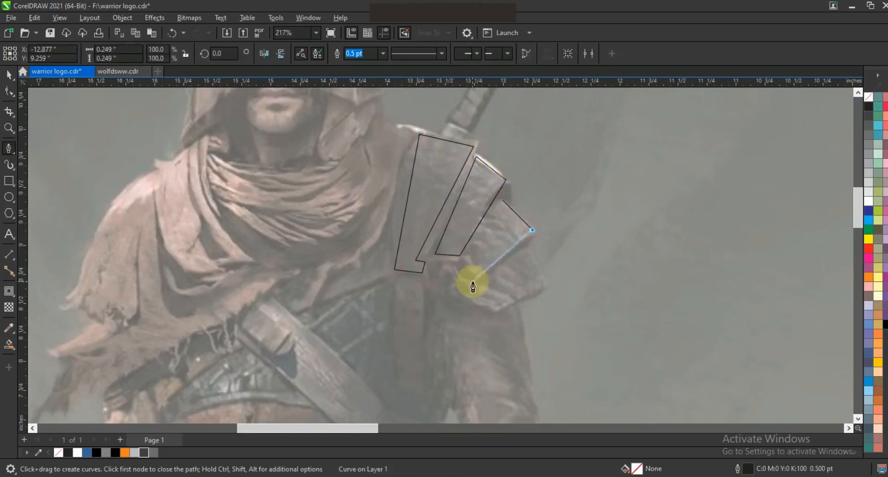
{"action": "left_click", "coordinate": [503, 202]}
Trace the lowest shoulder armor plate as a closed Pen shape.
{"action": "left_click", "coordinate": [531, 250]}
{"action": "left_click", "coordinate": [547, 283]}
{"action": "left_click", "coordinate": [498, 308]}
{"action": "left_click", "coordinate": [465, 291]}
{"action": "left_click", "coordinate": [527, 246]}
Combine the four shoulder plate outlines into one curve object.
{"action": "left_click", "coordinate": [8, 75]}
{"action": "left_click", "coordinate": [509, 223], "text": "shift"}
{"action": "left_click", "coordinate": [478, 194], "text": "shift"}
{"action": "left_click", "coordinate": [416, 166], "text": "shift"}
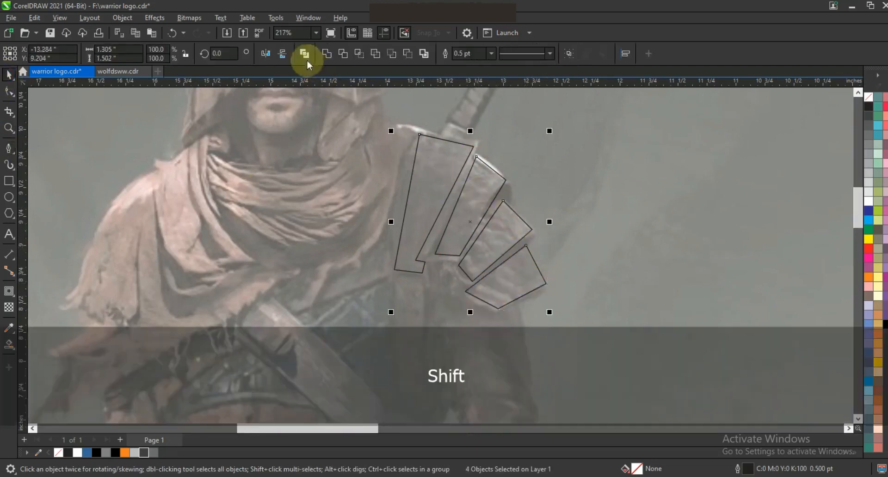
Bend the straight edges of the shoulder plates into gentle curves that follow the reference armor.
{"action": "left_click", "coordinate": [9, 92]}
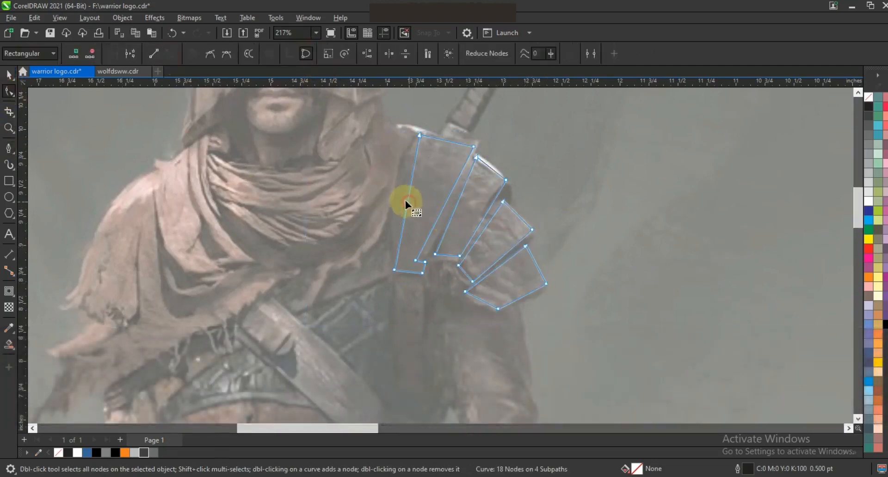
{"action": "left_click_drag", "start_coordinate": [406, 203], "coordinate": [392, 198]}
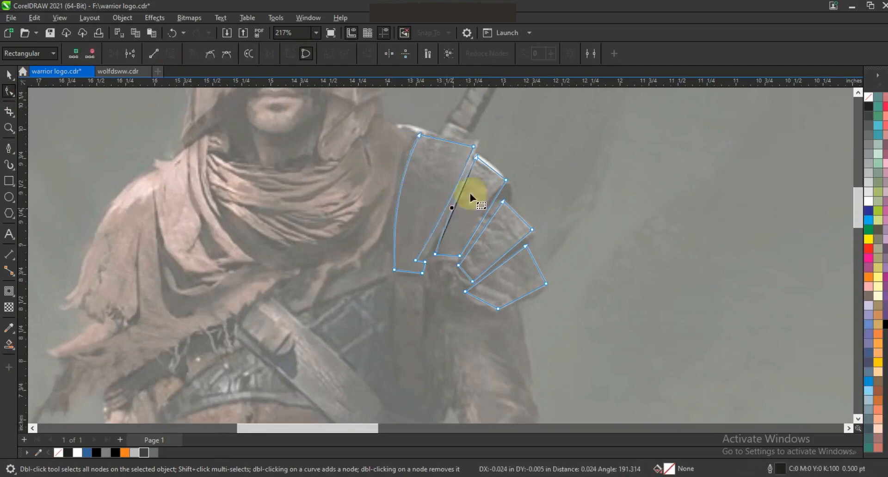
{"action": "left_click", "coordinate": [483, 219]}
{"action": "left_click_drag", "start_coordinate": [482, 219], "coordinate": [479, 217]}
{"action": "left_click_drag", "start_coordinate": [501, 256], "coordinate": [499, 254]}
{"action": "left_click_drag", "start_coordinate": [518, 299], "coordinate": [480, 301]}
Fill the shoulder plates with 80% Black and move them onto the emblem warrior's shoulder.
{"action": "left_click", "coordinate": [9, 75]}
{"action": "left_click", "coordinate": [869, 126]}
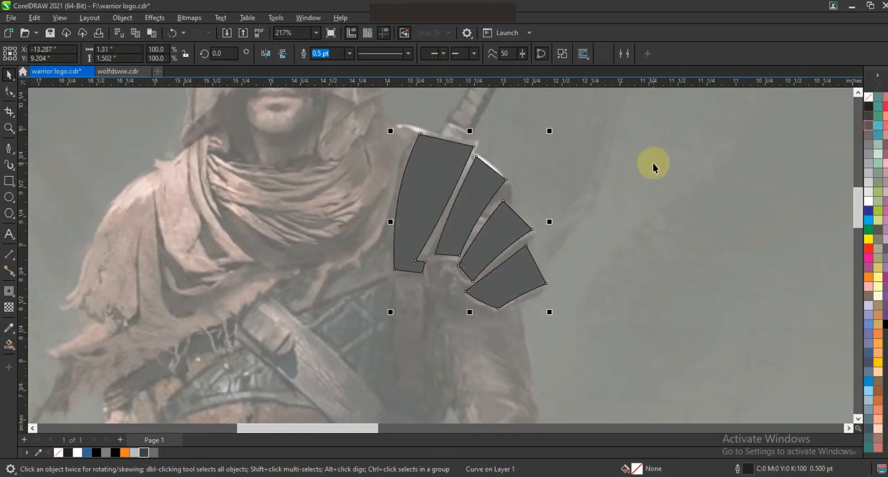
{"action": "key", "text": "F3"}
{"action": "key", "text": "F3"}
{"action": "left_click_drag", "start_coordinate": [325, 188], "coordinate": [327, 187]}
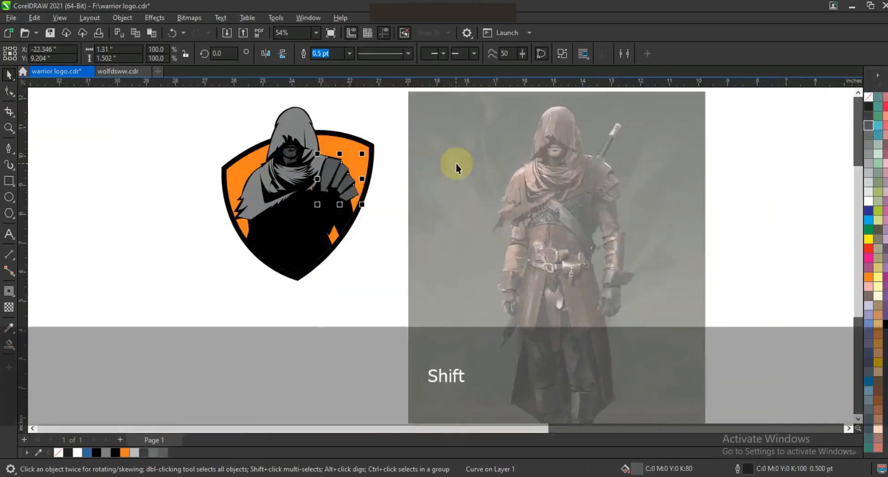
Scale the shoulder plates to about 1.222 × 1.401 inches and fit them inside the emblem's shoulder silhouette.
{"action": "key", "text": "shift+F2"}
{"action": "key", "text": "F3"}
{"action": "left_click_drag", "start_coordinate": [521, 293], "coordinate": [512, 282]}
{"action": "left_click_drag", "start_coordinate": [478, 255], "coordinate": [478, 258]}
{"action": "key", "text": "F3"}
{"action": "key", "text": "F3"}
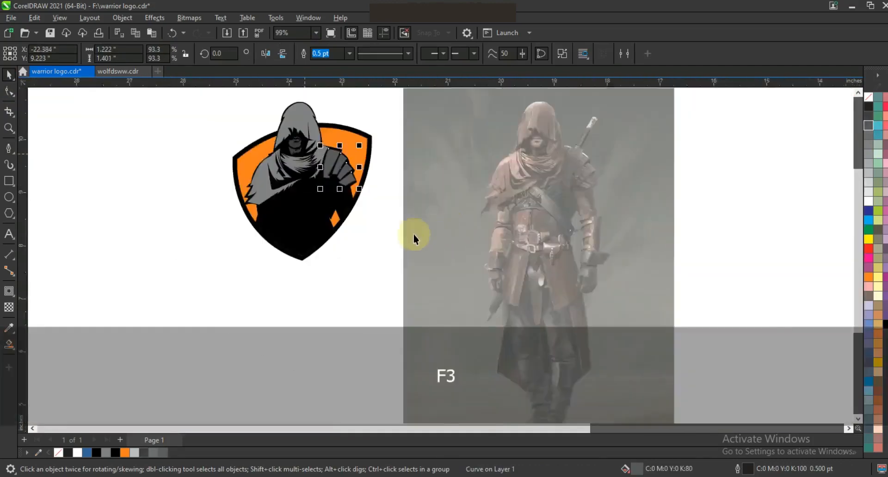
{"action": "key", "text": "Escape"}
Add the text WARRIOR beside the lower part of the shield.
{"action": "left_click_drag", "start_coordinate": [273, 125], "coordinate": [553, 294]}
{"action": "left_click", "coordinate": [509, 266], "text": "shift"}
{"action": "key", "text": "shift+F2"}
{"action": "key", "text": "F8"}
{"action": "key", "text": "Caps_Lock"}
{"action": "left_click", "coordinate": [74, 297]}
{"action": "type", "text": "WARRIOR"}
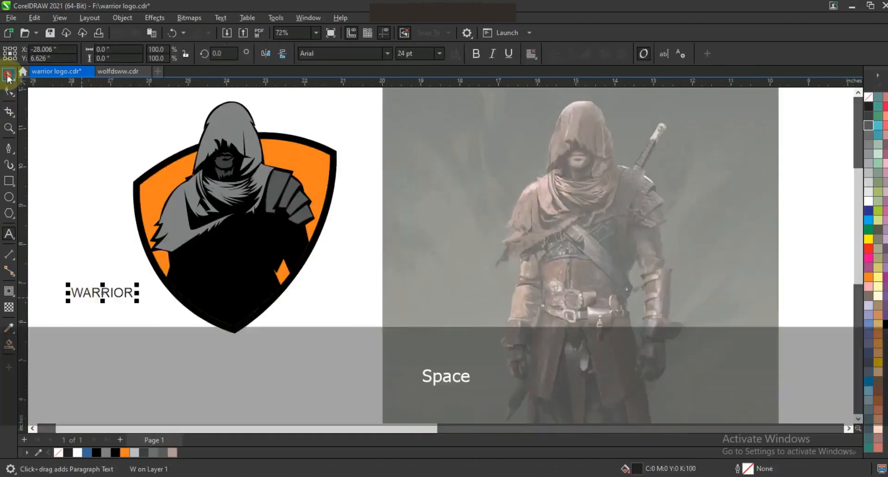
Set WARRIOR in the CityDBol font, enlarge it to about 115.644 pt and place it across the lower shield.
{"action": "left_click", "coordinate": [7, 75]}
{"action": "left_click", "coordinate": [387, 54]}
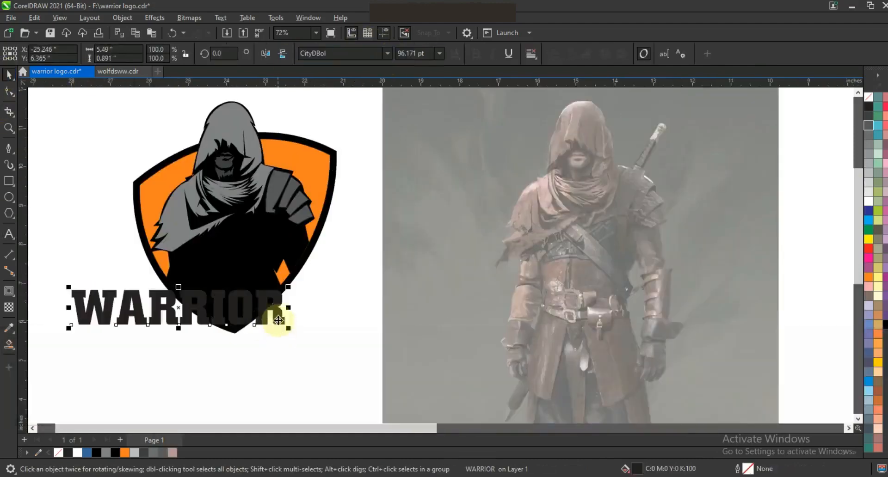
{"action": "left_click_drag", "start_coordinate": [277, 318], "coordinate": [330, 314]}
{"action": "left_click_drag", "start_coordinate": [342, 284], "coordinate": [371, 275]}
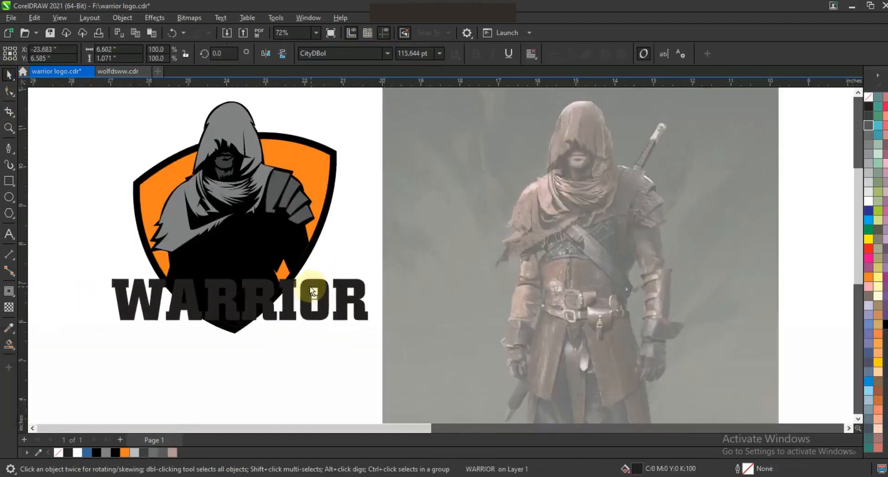
Fill WARRIOR with teal (C60 M0 Y20 K20) and convert the text to curves.
{"action": "left_click", "coordinate": [868, 191]}
{"action": "left_click", "coordinate": [878, 134]}
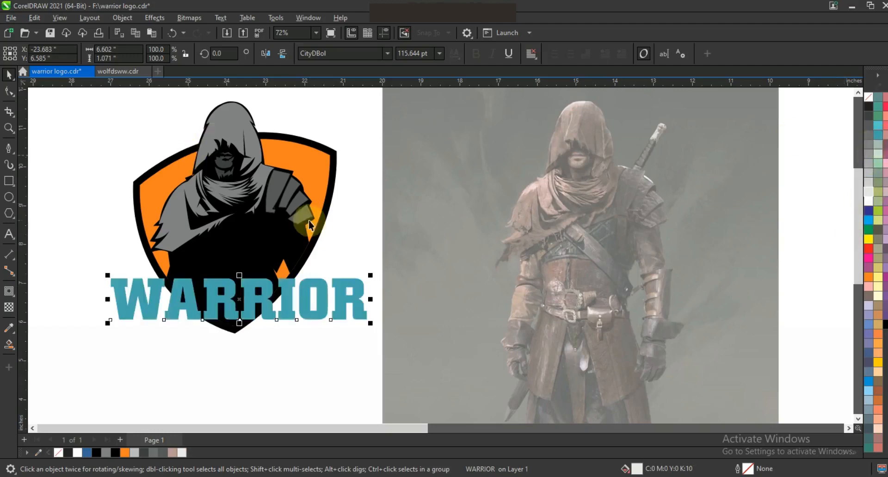
{"action": "key", "text": "ctrl+q"}
Apply a perspective to WARRIOR that makes the letters grow taller toward the final R.
{"action": "left_click", "coordinate": [155, 17]}
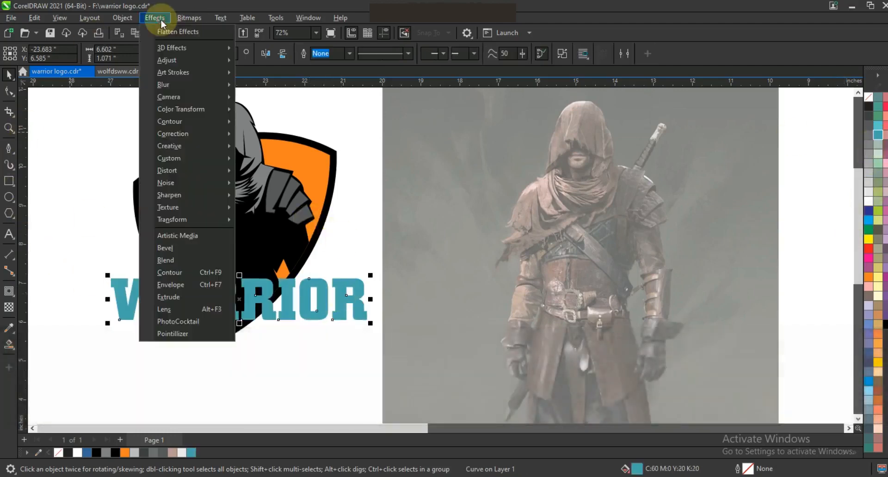
{"action": "mouse_move", "coordinate": [123, 18]}
{"action": "mouse_move", "coordinate": [176, 288]}
{"action": "left_click", "coordinate": [299, 290]}
{"action": "left_click_drag", "start_coordinate": [368, 278], "coordinate": [364, 197]}
{"action": "left_click", "coordinate": [8, 74]}
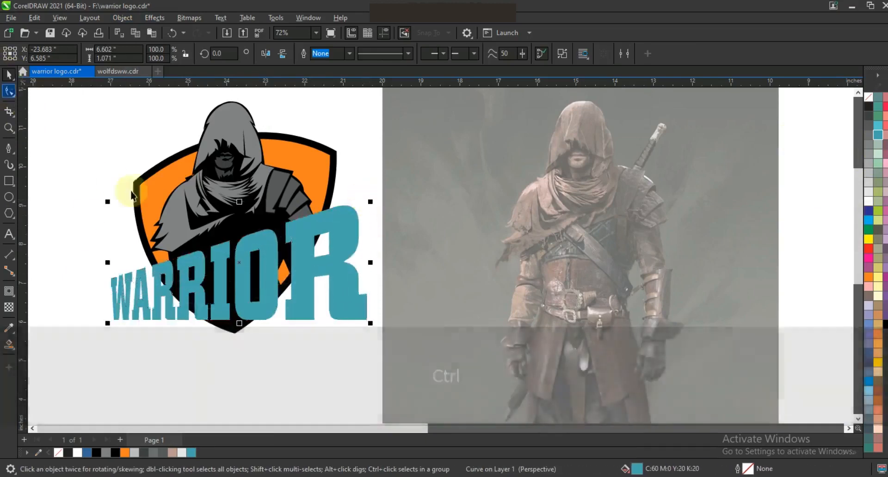
Apply an envelope to the WARRIOR lettering, removing surplus nodes and bending its baseline upward into an arch.
{"action": "left_click", "coordinate": [13, 298]}
{"action": "left_click", "coordinate": [50, 342]}
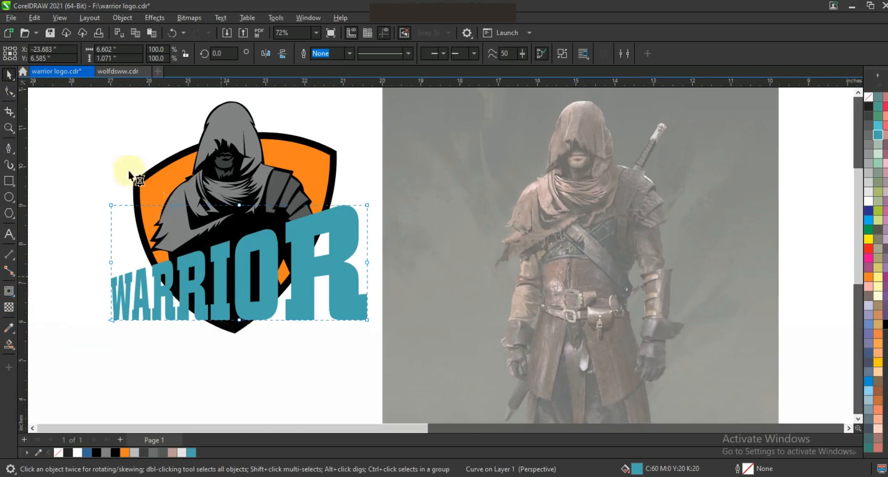
{"action": "key", "text": "Delete"}
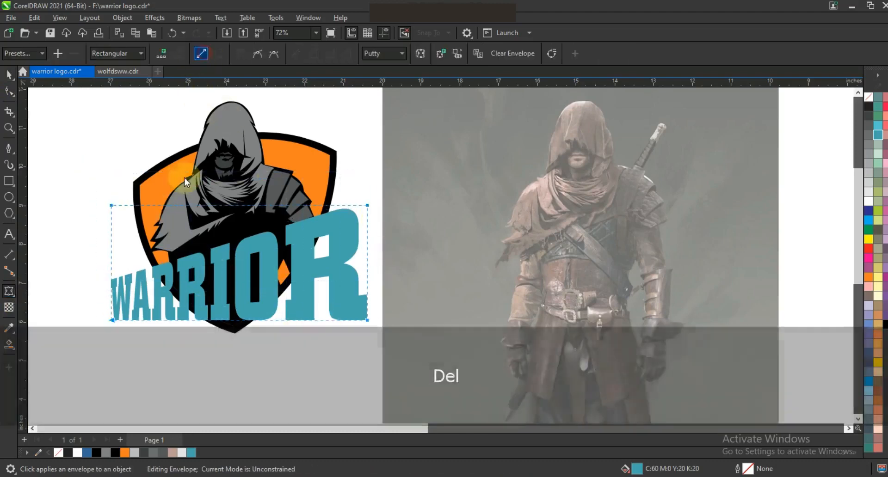
{"action": "left_click_drag", "start_coordinate": [231, 327], "coordinate": [234, 291]}
Scale the arched WARRIOR lettering to about 95.9% and reposition it across the shield.
{"action": "left_click", "coordinate": [9, 74]}
{"action": "left_click_drag", "start_coordinate": [271, 224], "coordinate": [272, 221]}
{"action": "left_click_drag", "start_coordinate": [375, 314], "coordinate": [371, 312]}
Add an outward contour around the WARRIOR lettering and break the contour apart.
{"action": "left_click", "coordinate": [9, 294]}
{"action": "left_click", "coordinate": [40, 301]}
{"action": "left_click_drag", "start_coordinate": [356, 204], "coordinate": [364, 196]}
{"action": "left_click", "coordinate": [9, 75]}
{"action": "left_click", "coordinate": [122, 18]}
{"action": "left_click", "coordinate": [144, 274]}
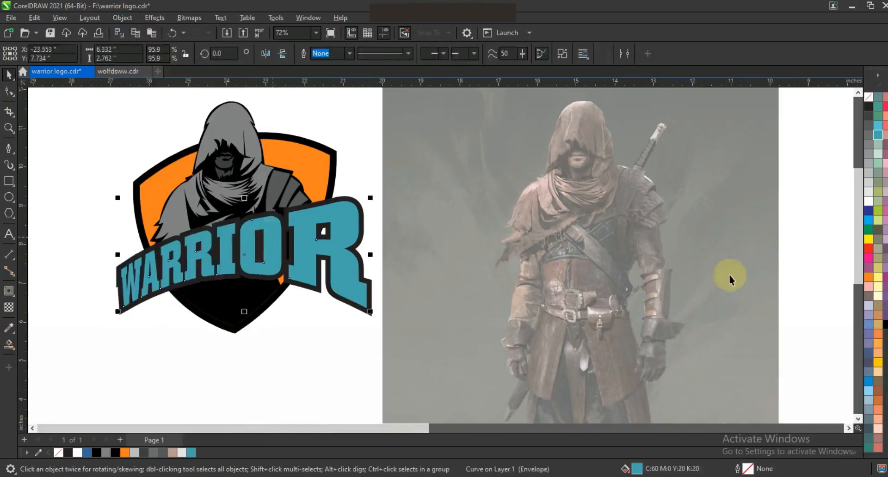
Weld the hood, cloak and shoulder plates into one curve and add a one-step inward contour of 0.053 inches.
{"action": "key", "text": "ctrl+z"}
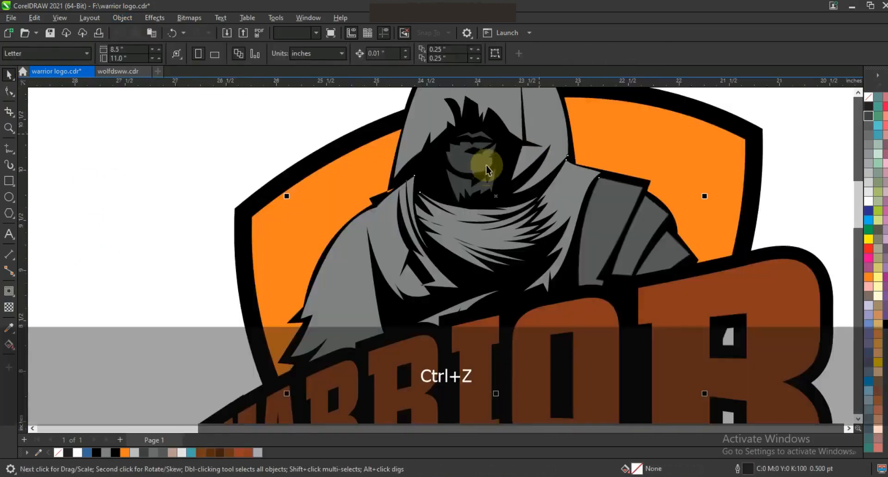
{"action": "left_click", "coordinate": [326, 54]}
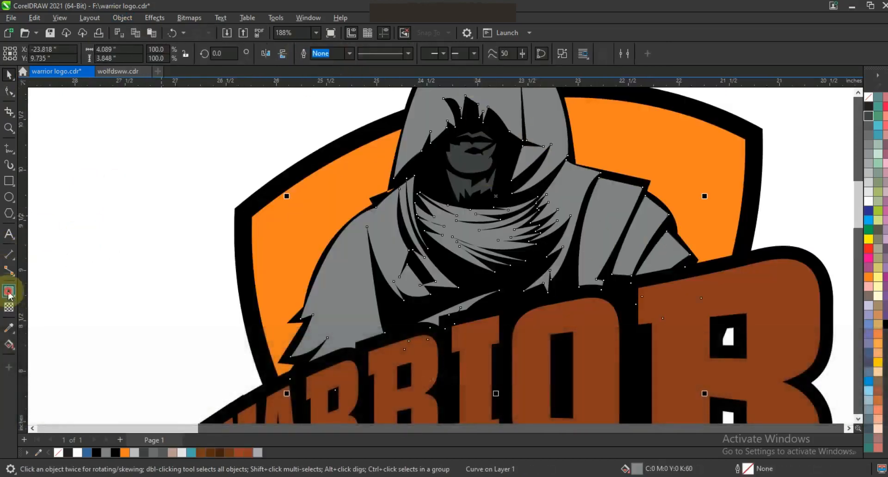
{"action": "left_click", "coordinate": [9, 291]}
{"action": "left_click_drag", "start_coordinate": [329, 379], "coordinate": [288, 389]}
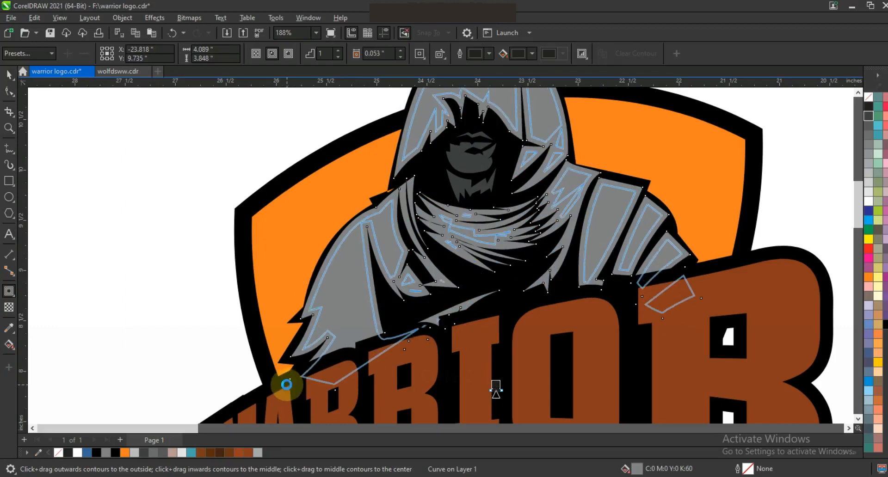
Break the clothing contour apart and fill the outer clothing shape with 90% Black.
{"action": "left_click", "coordinate": [9, 75]}
{"action": "left_click", "coordinate": [120, 19]}
{"action": "left_click", "coordinate": [185, 276]}
{"action": "left_click", "coordinate": [352, 300]}
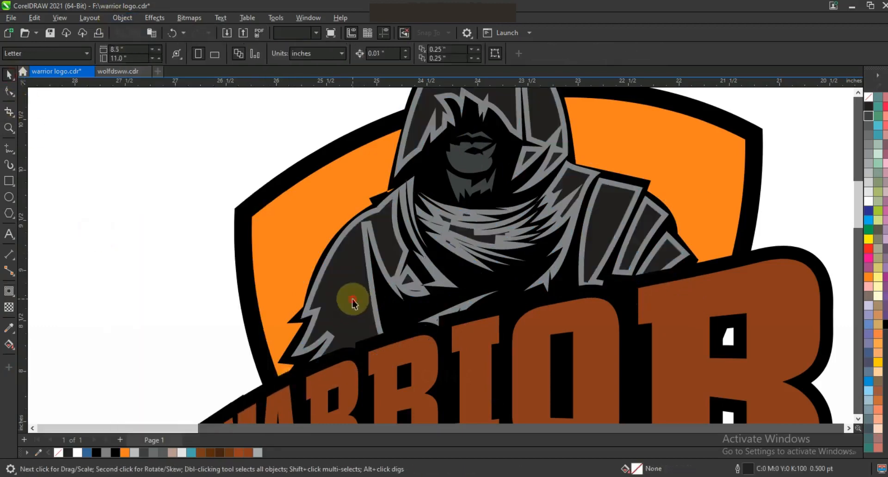
{"action": "left_click", "coordinate": [291, 352]}
{"action": "left_click", "coordinate": [869, 116]}
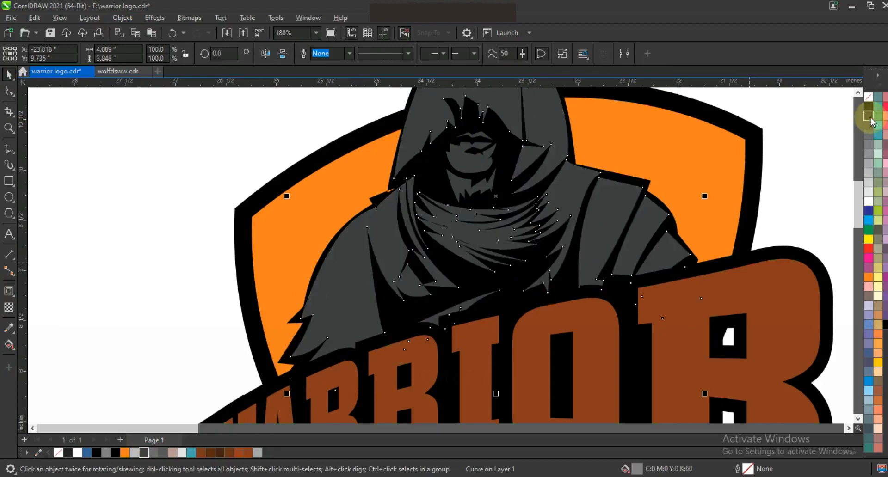
Fill the emblem's lip, chin and neck highlights with brown.
{"action": "key", "text": "F3"}
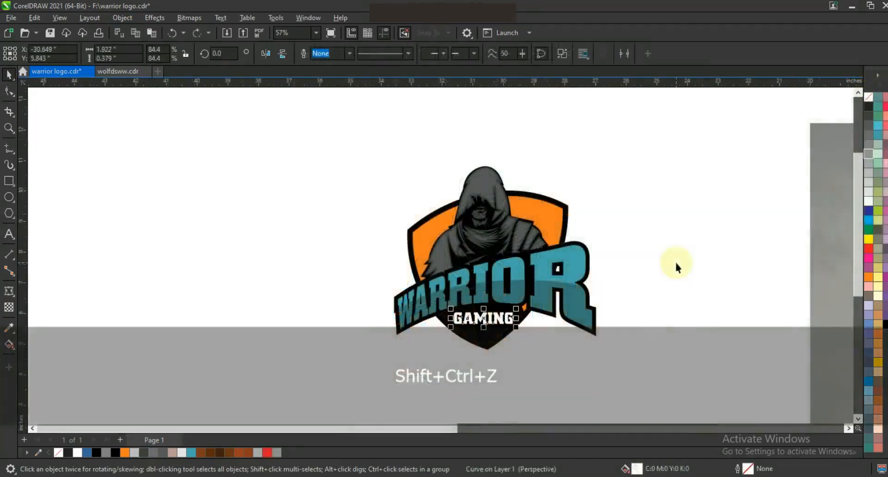
{"action": "left_click", "coordinate": [9, 128]}
{"action": "left_click_drag", "start_coordinate": [333, 153], "coordinate": [666, 343]}
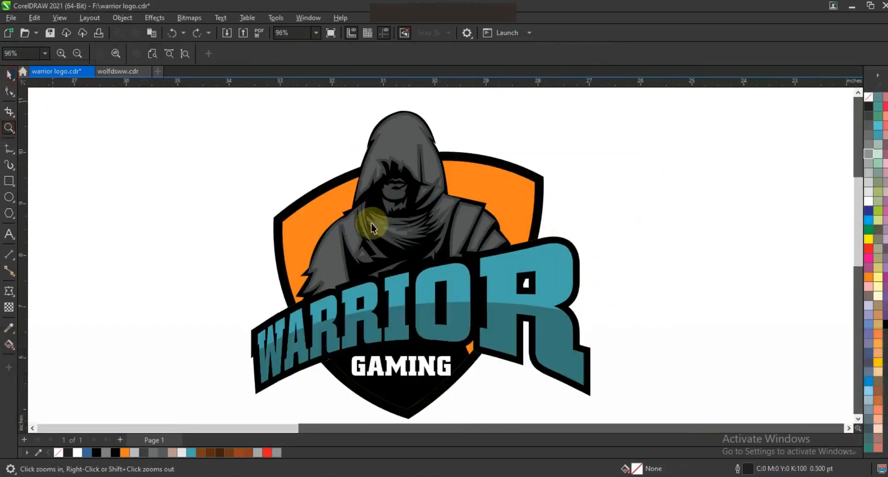
{"action": "key", "text": "space"}
{"action": "left_click", "coordinate": [394, 190]}
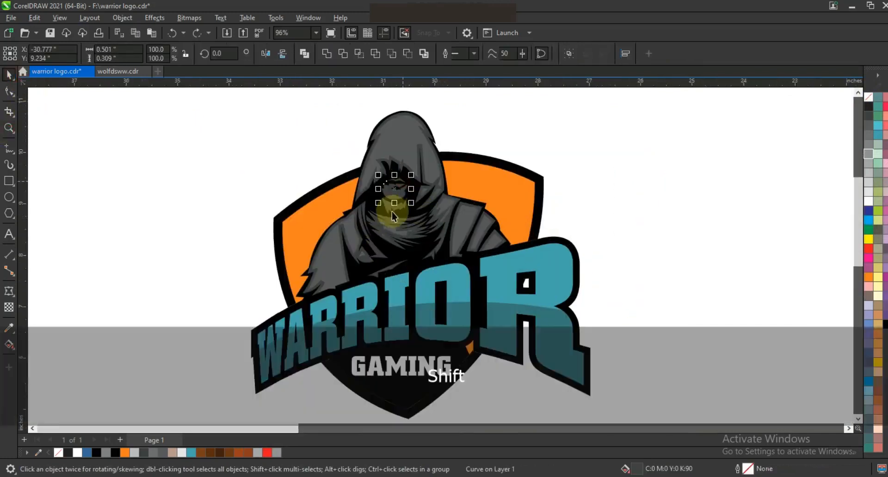
{"action": "left_click", "coordinate": [219, 452]}
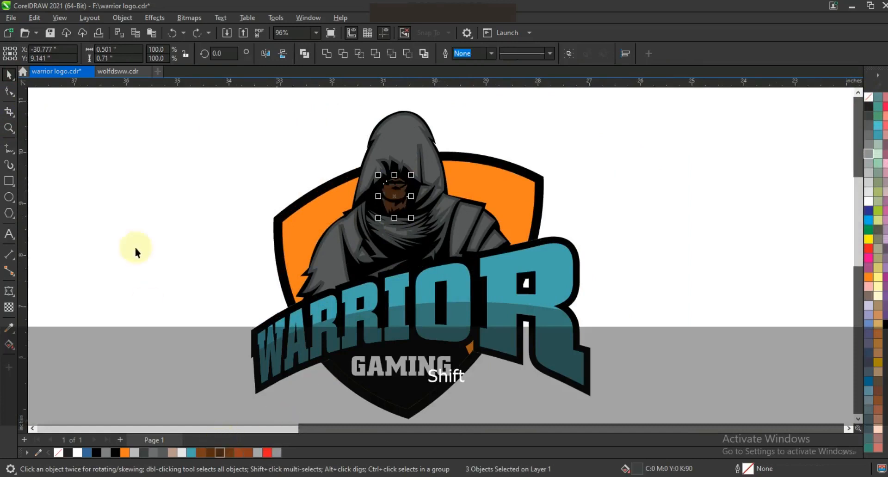
{"action": "left_click", "coordinate": [184, 278]}
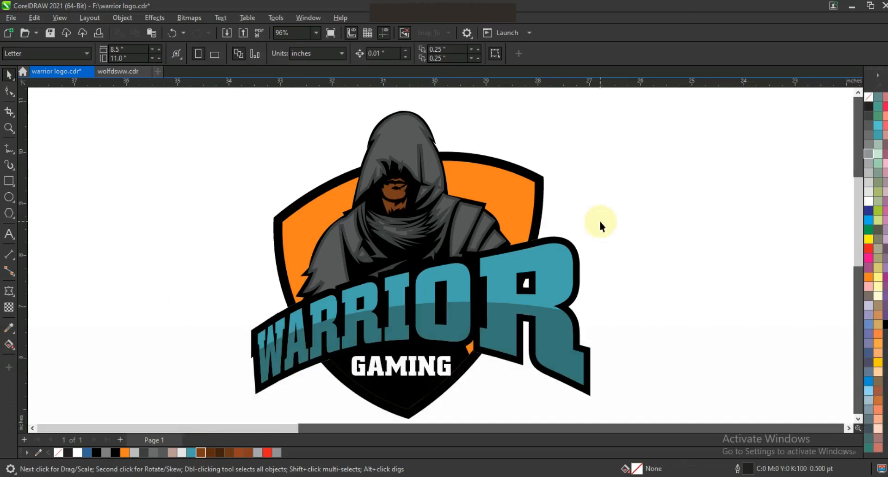
{"action": "scroll", "coordinate": [546, 209], "scroll_direction": "down", "scroll_amount": 2}
{"action": "key", "text": "Escape"}
{"action": "left_click", "coordinate": [8, 128]}
{"action": "left_click_drag", "start_coordinate": [388, 154], "coordinate": [635, 325]}
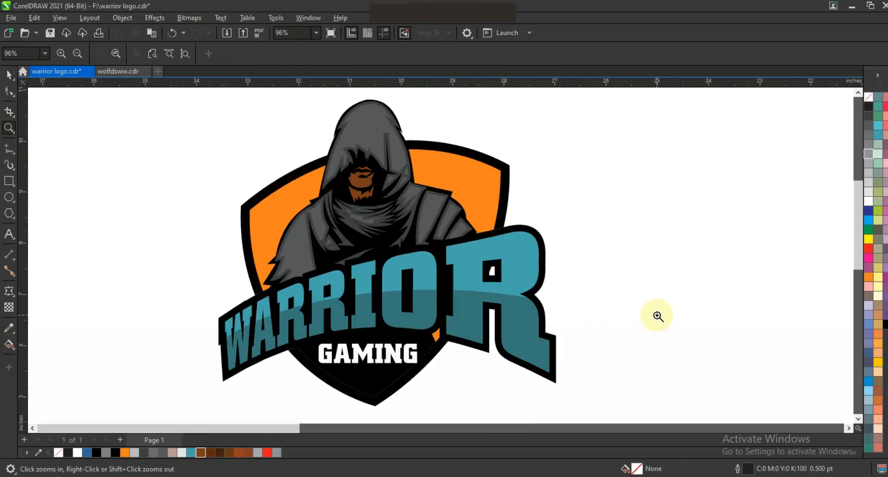